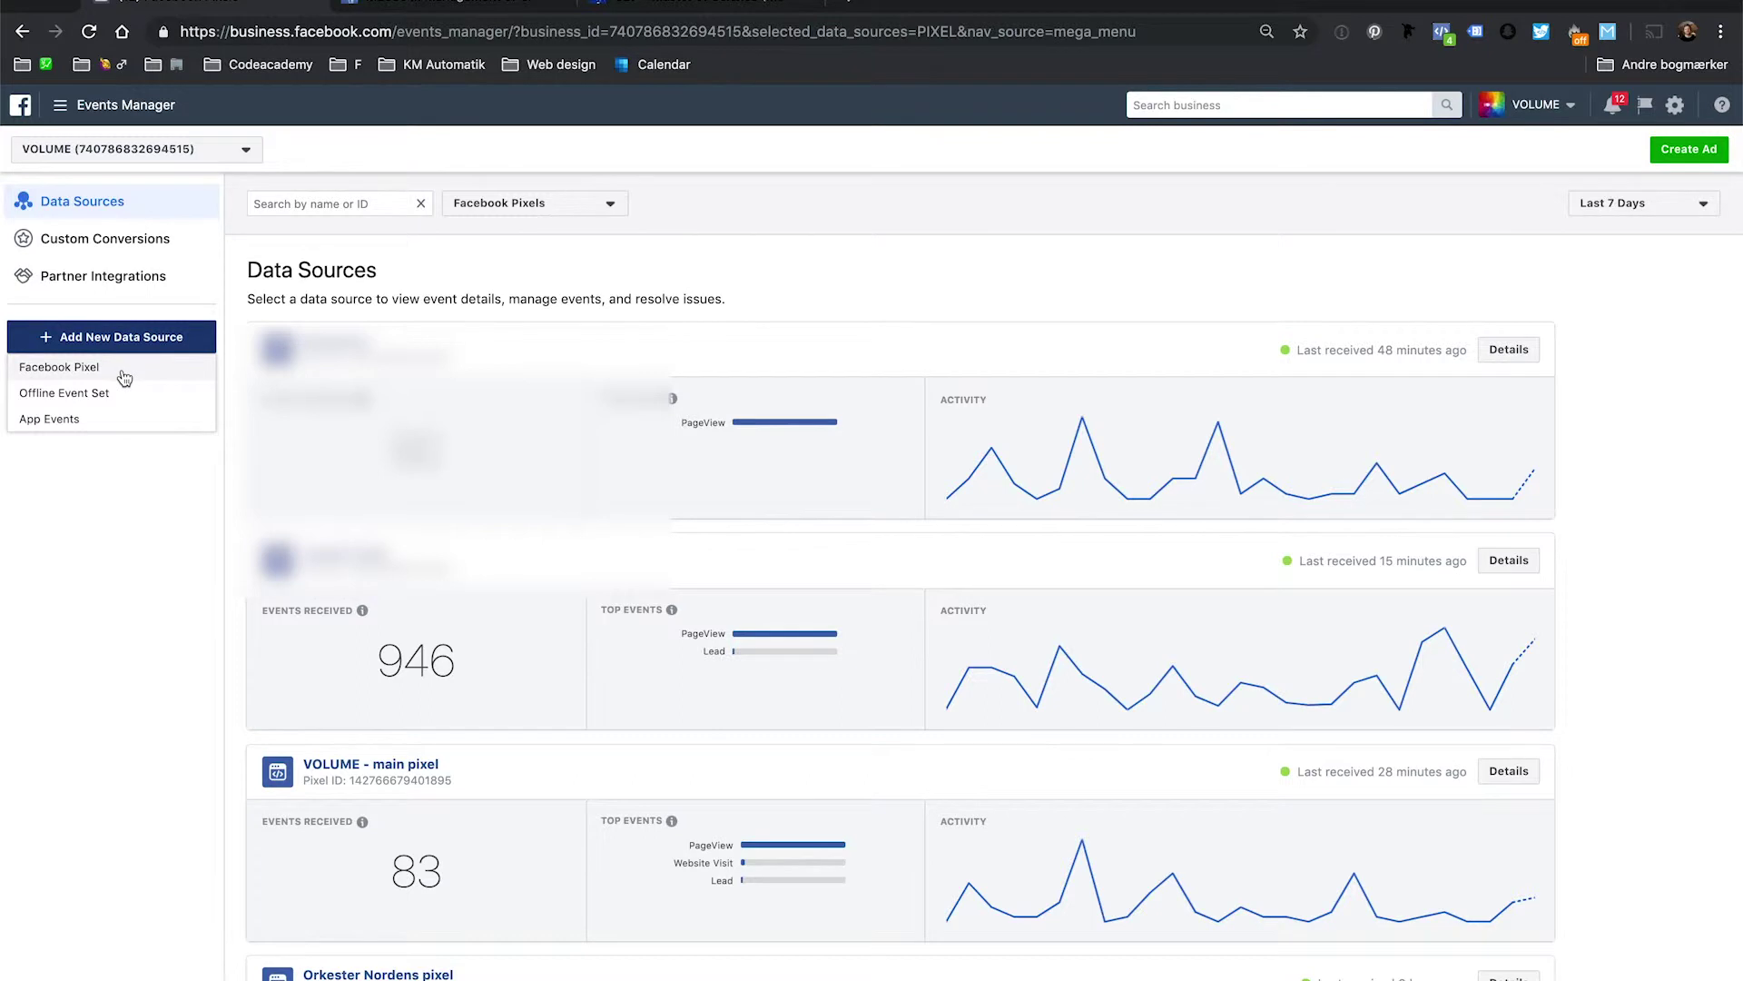
# Add a Facebook Pixel as a new data source to bring up the Install Pixel options.
pyautogui.click(122, 371)
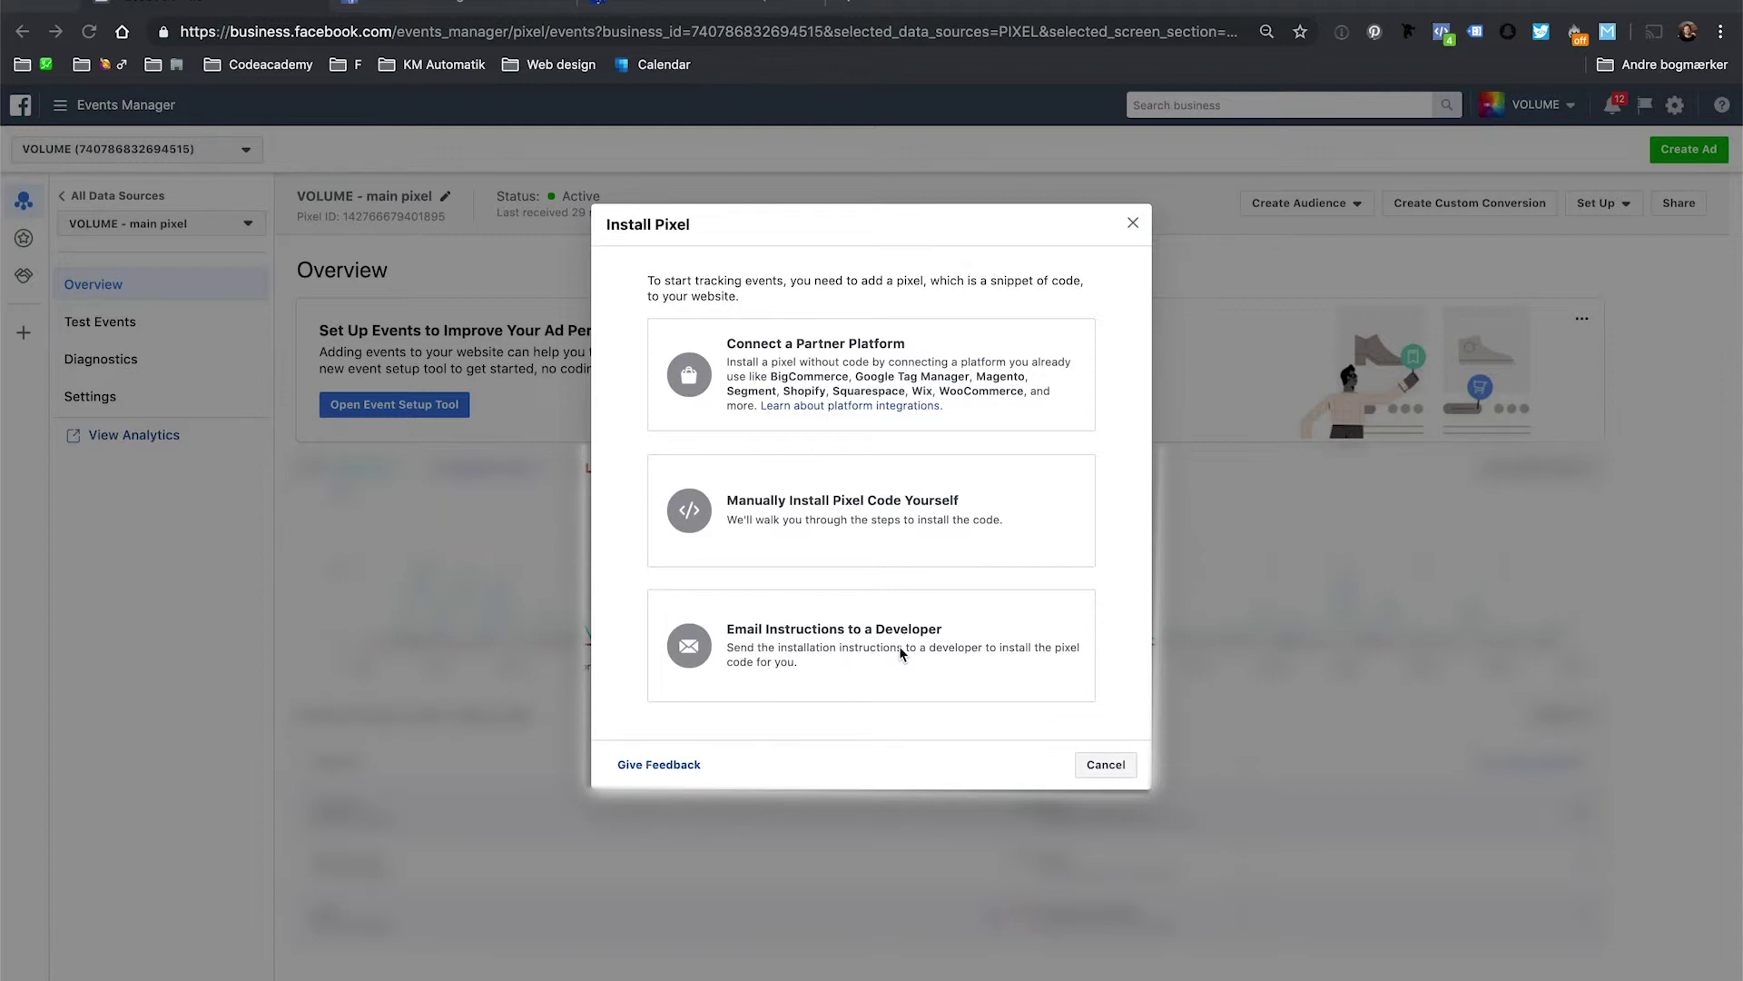
# Check the developer e-mail option, then choose to install the pixel code manually.
pyautogui.click(841, 337)
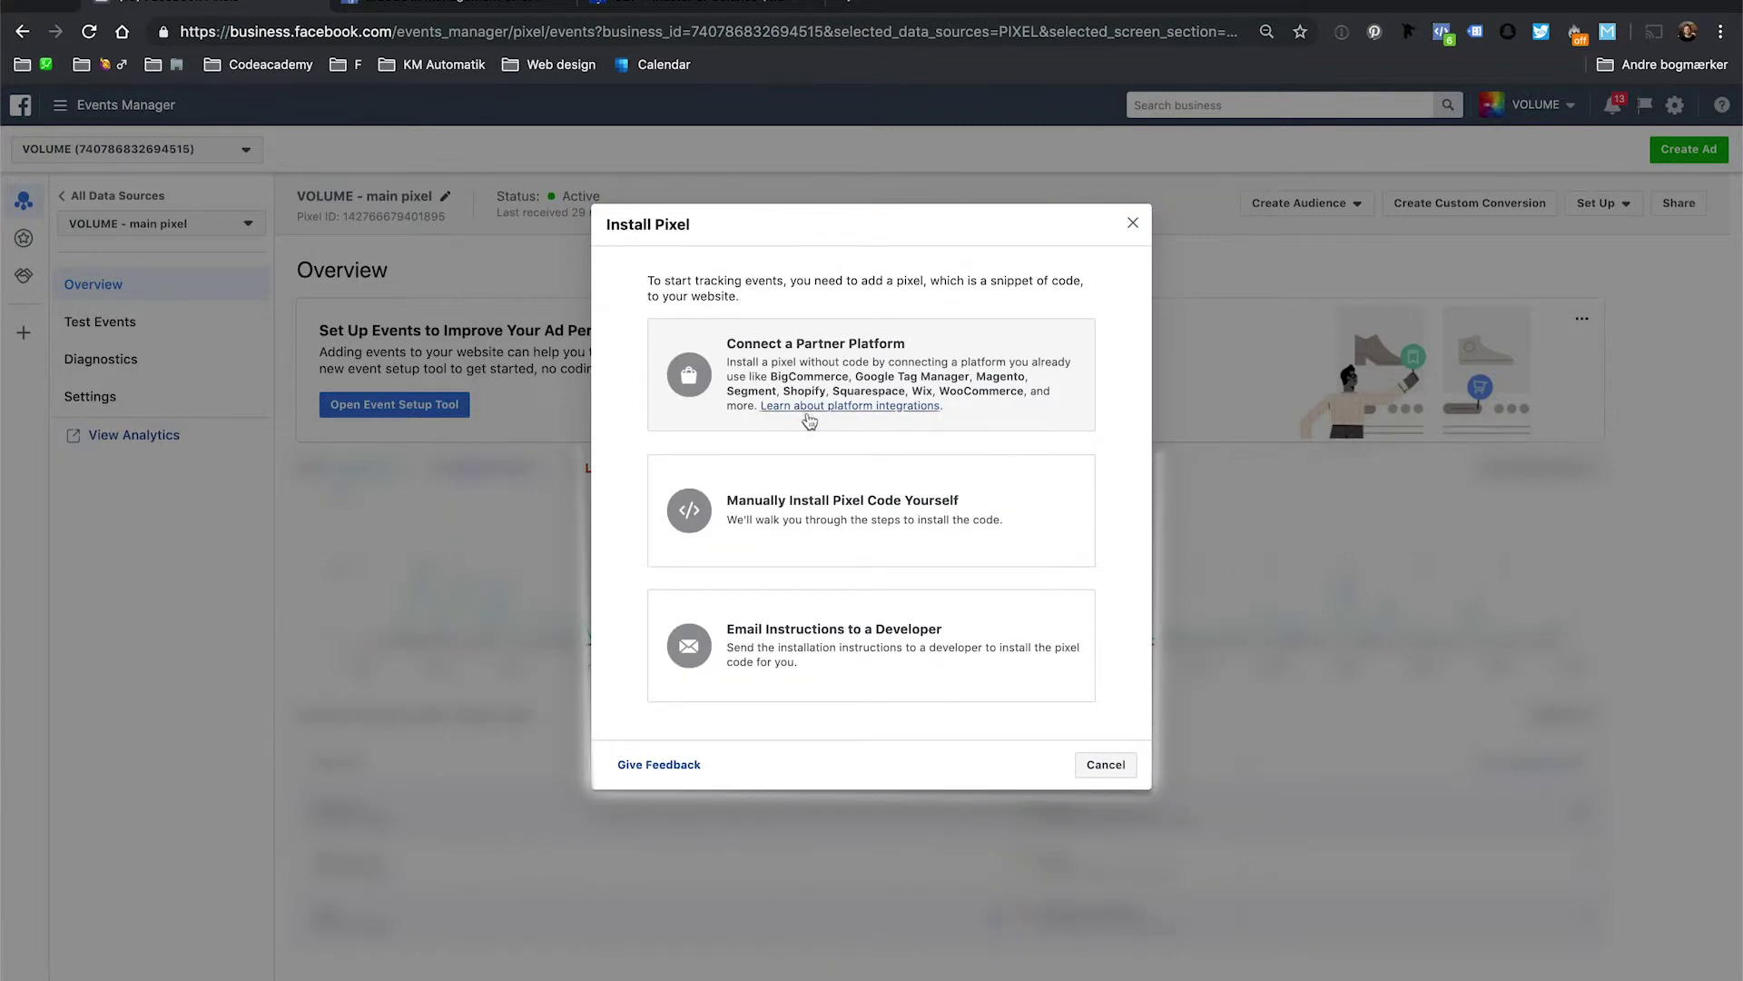
pyautogui.click(870, 522)
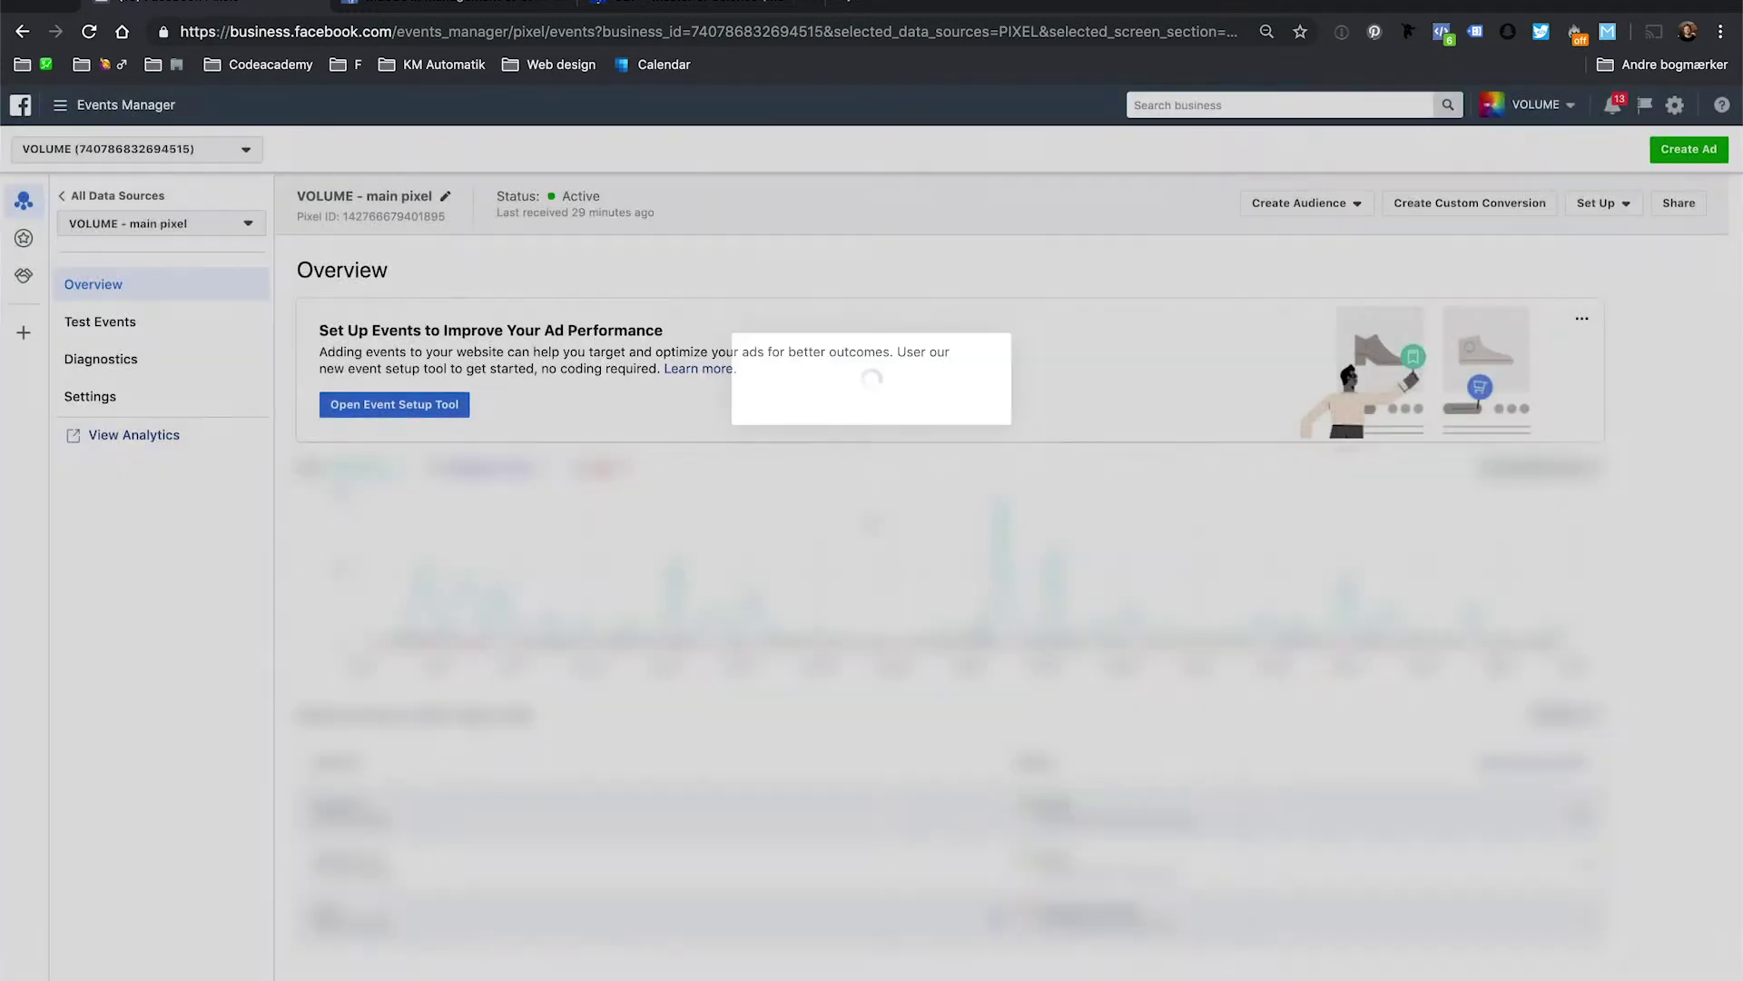
# Read through the manual pixel code steps and close them to return to the pixel Overview.
pyautogui.scroll(-2, 868, 514)
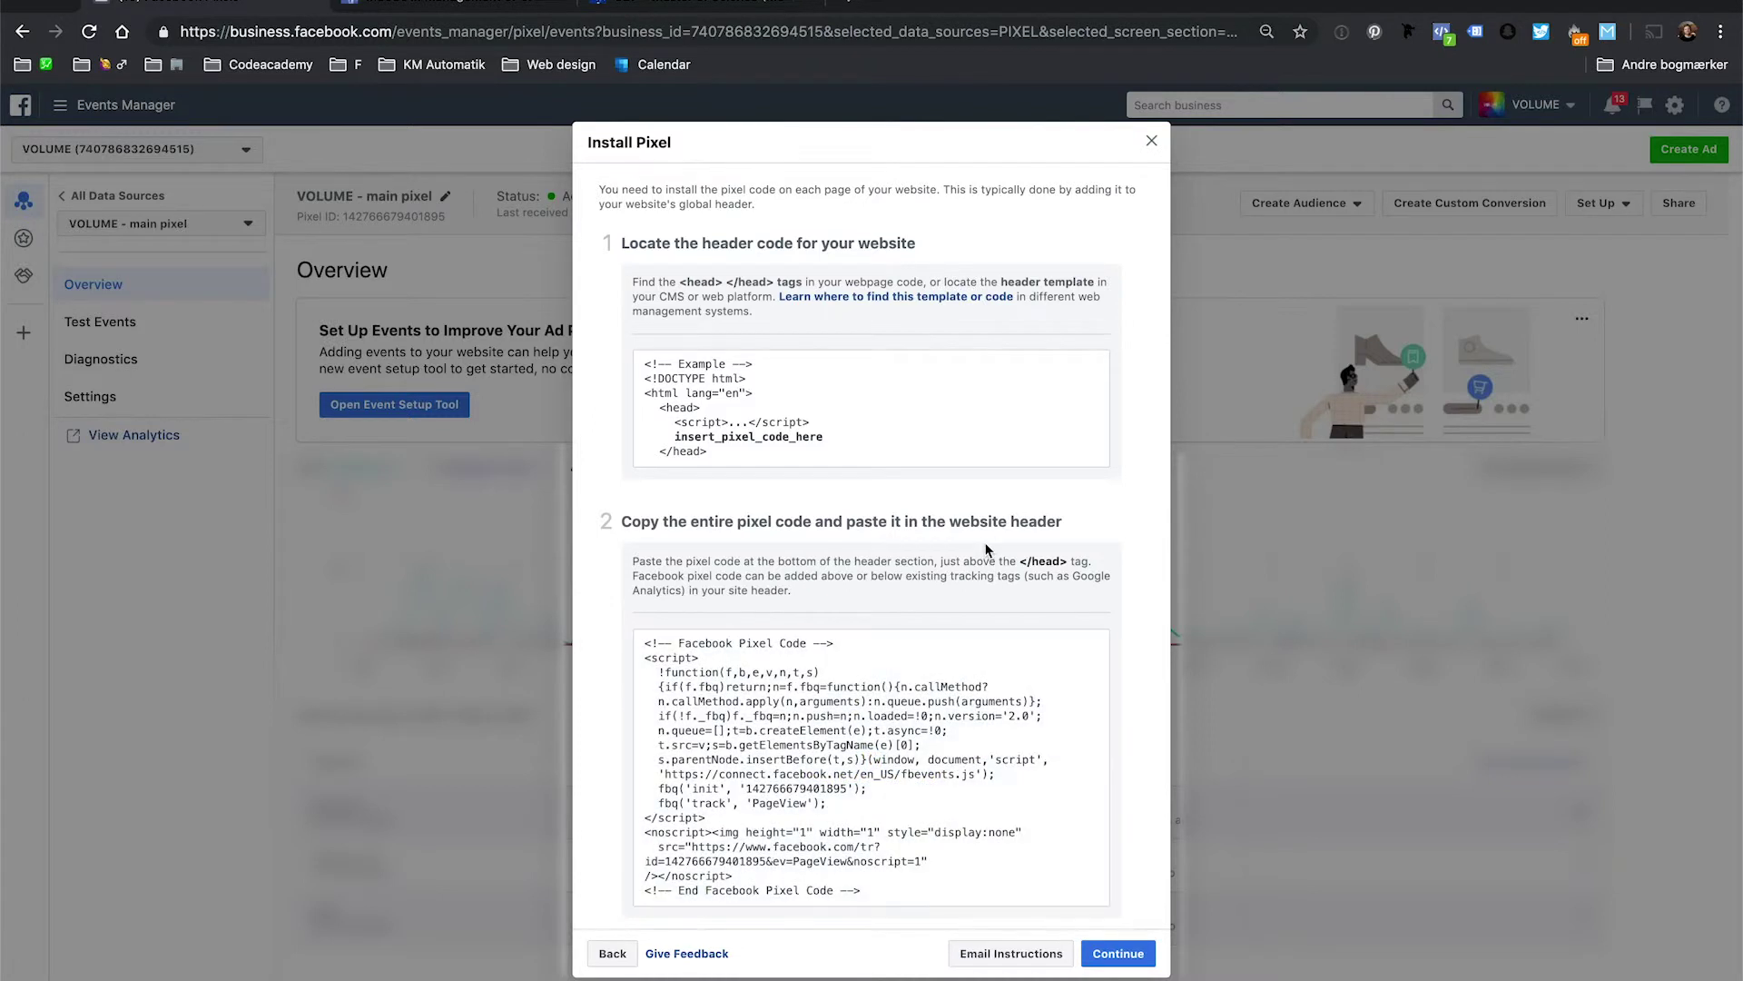
pyautogui.scroll(-1, 944, 545)
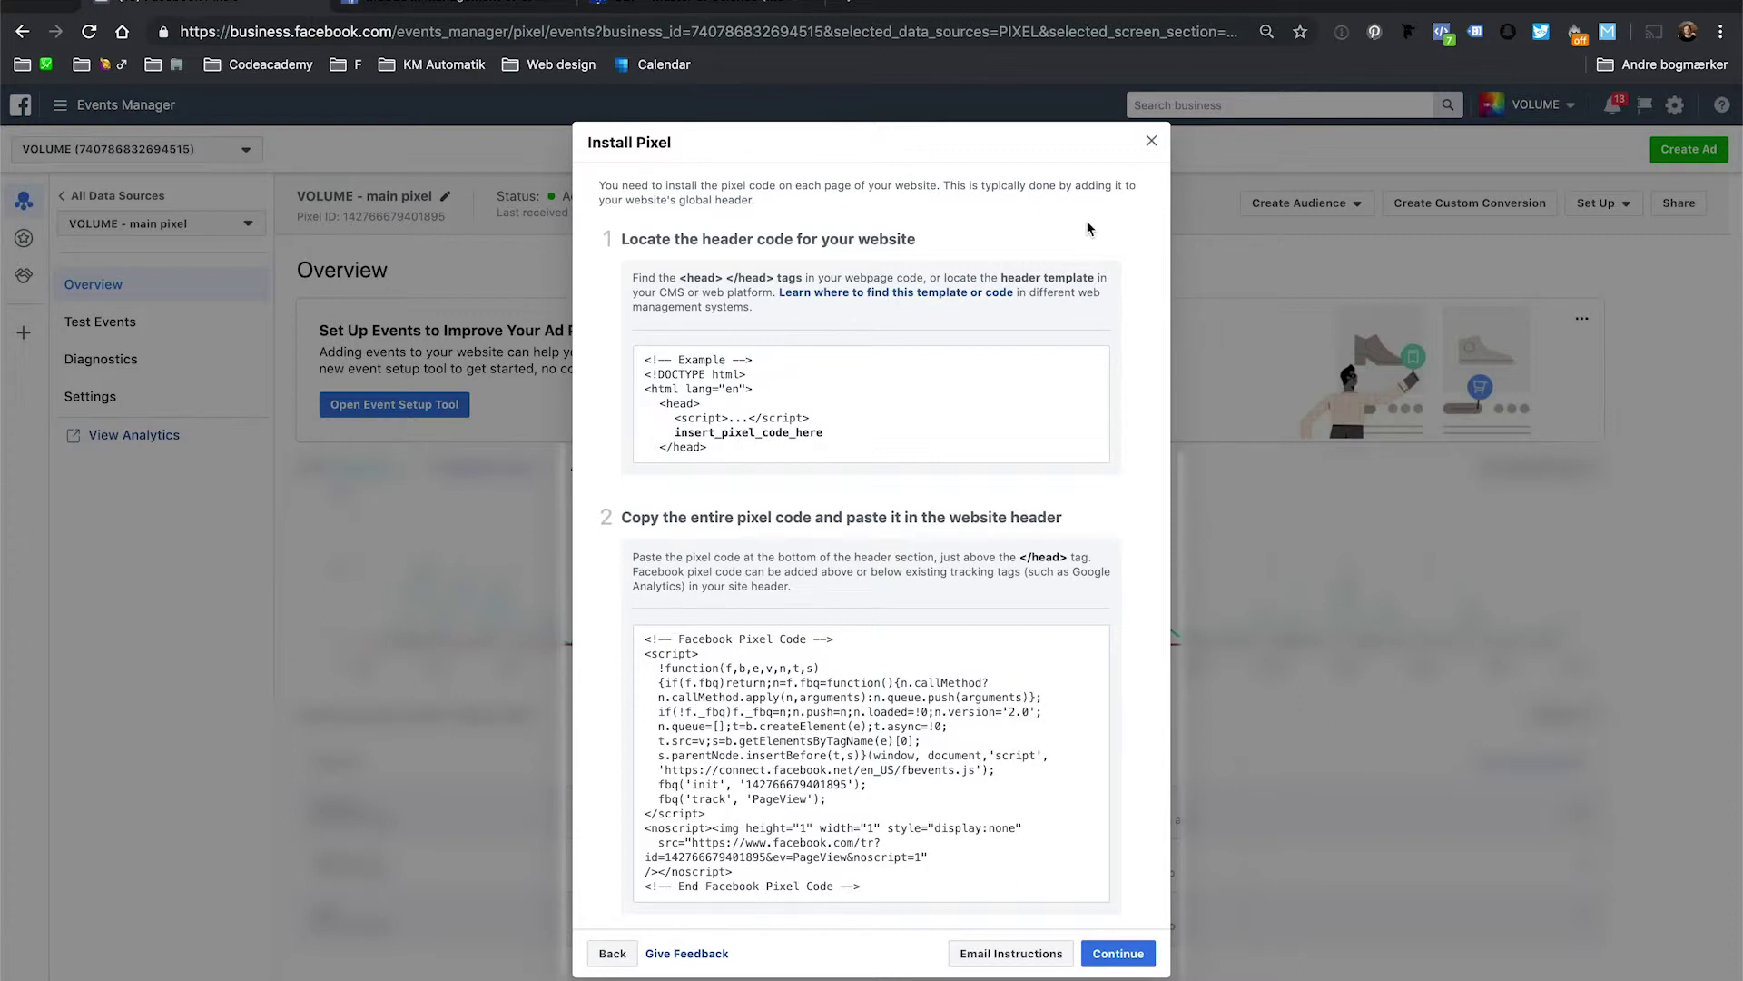
pyautogui.click(1152, 141)
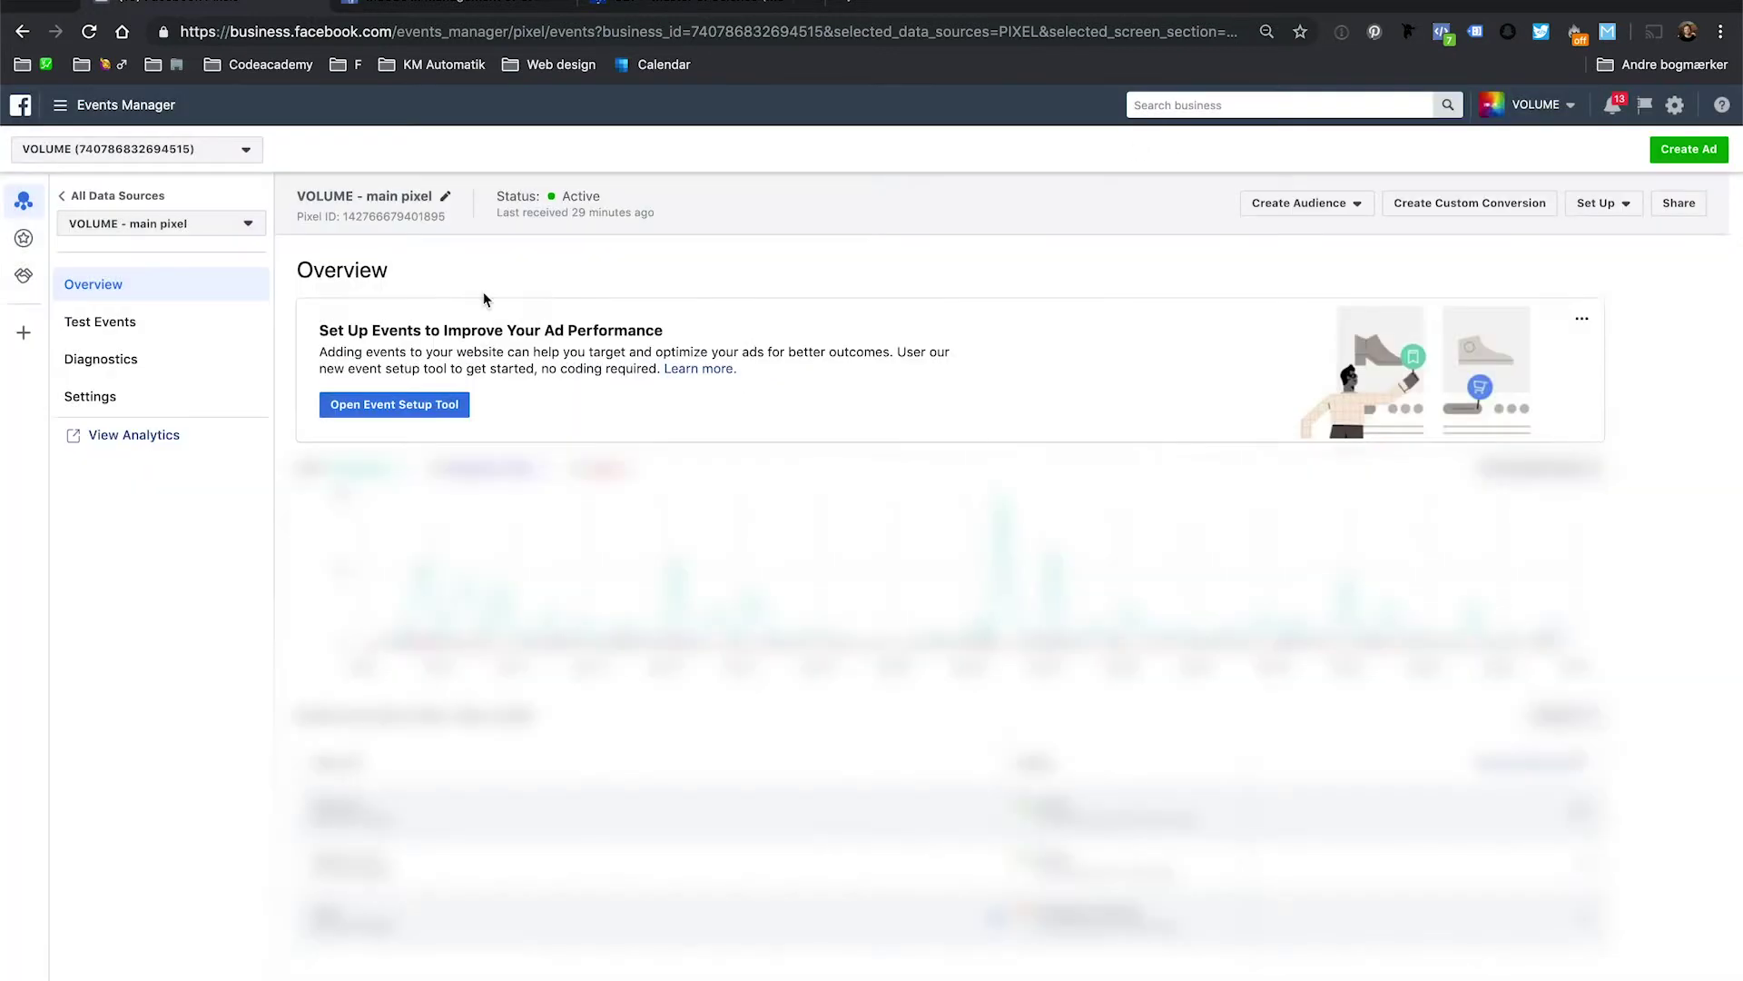
# Reopen Install Pixel, choose Email Instructions to a Developer, and review the emailed code steps.
pyautogui.click(1600, 204)
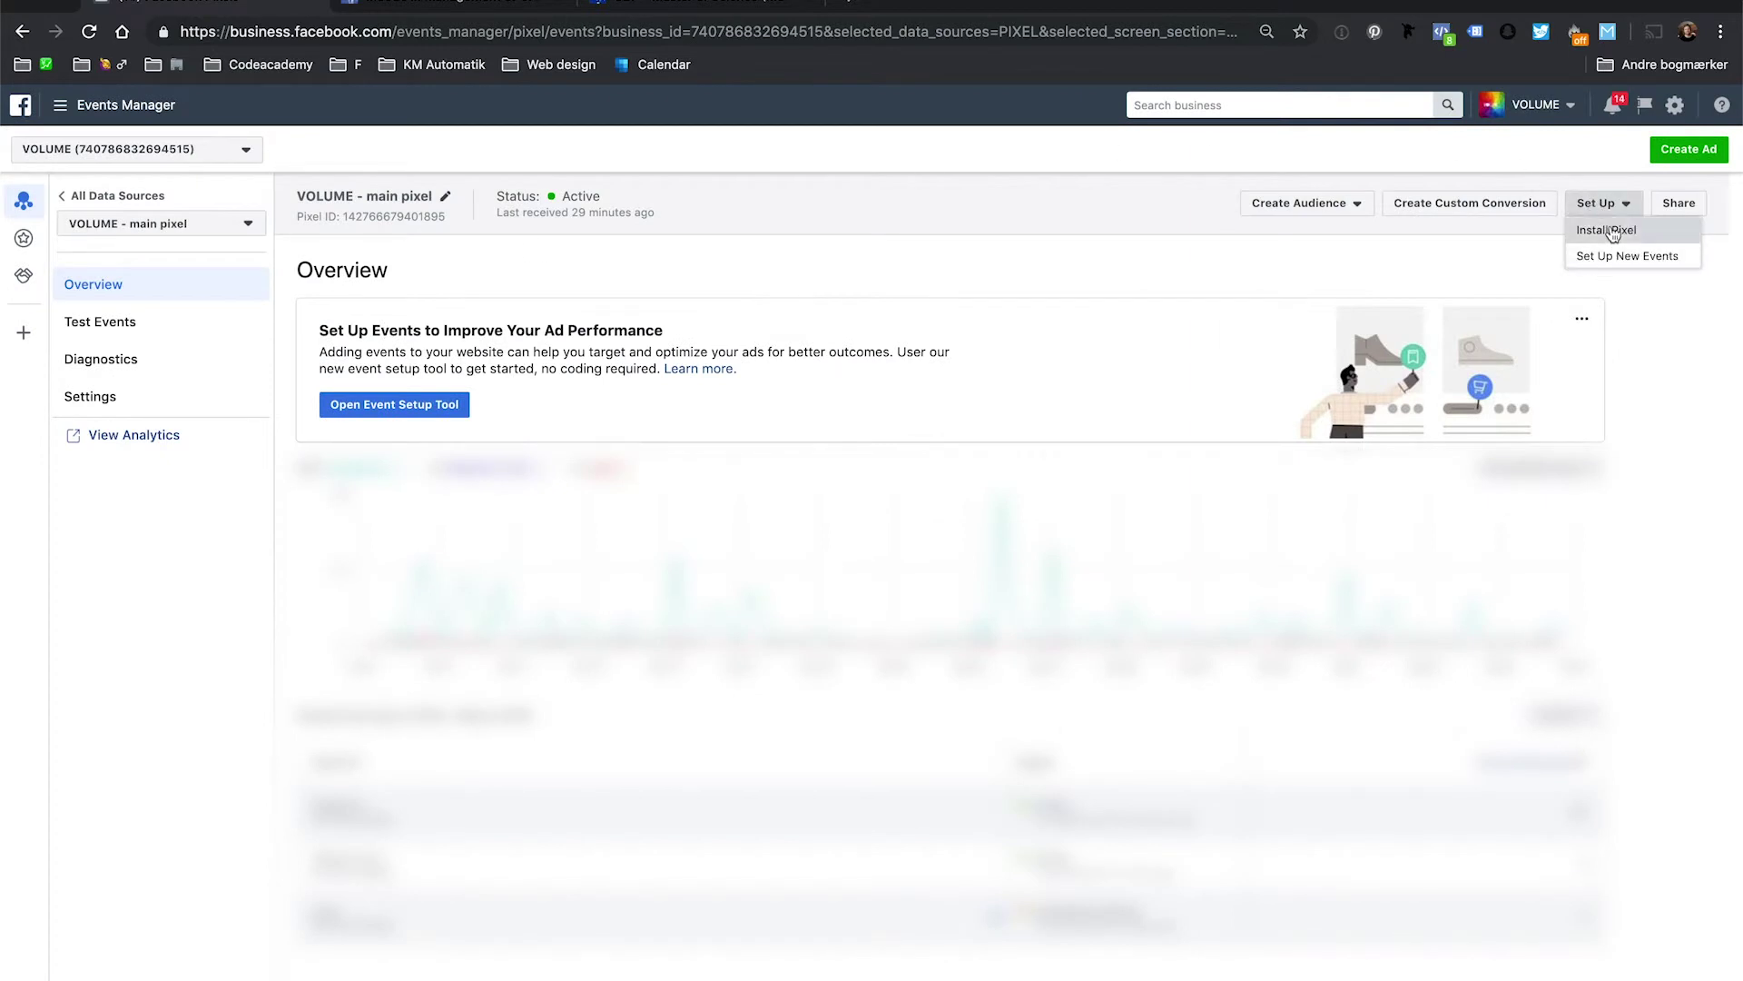
pyautogui.click(1596, 230)
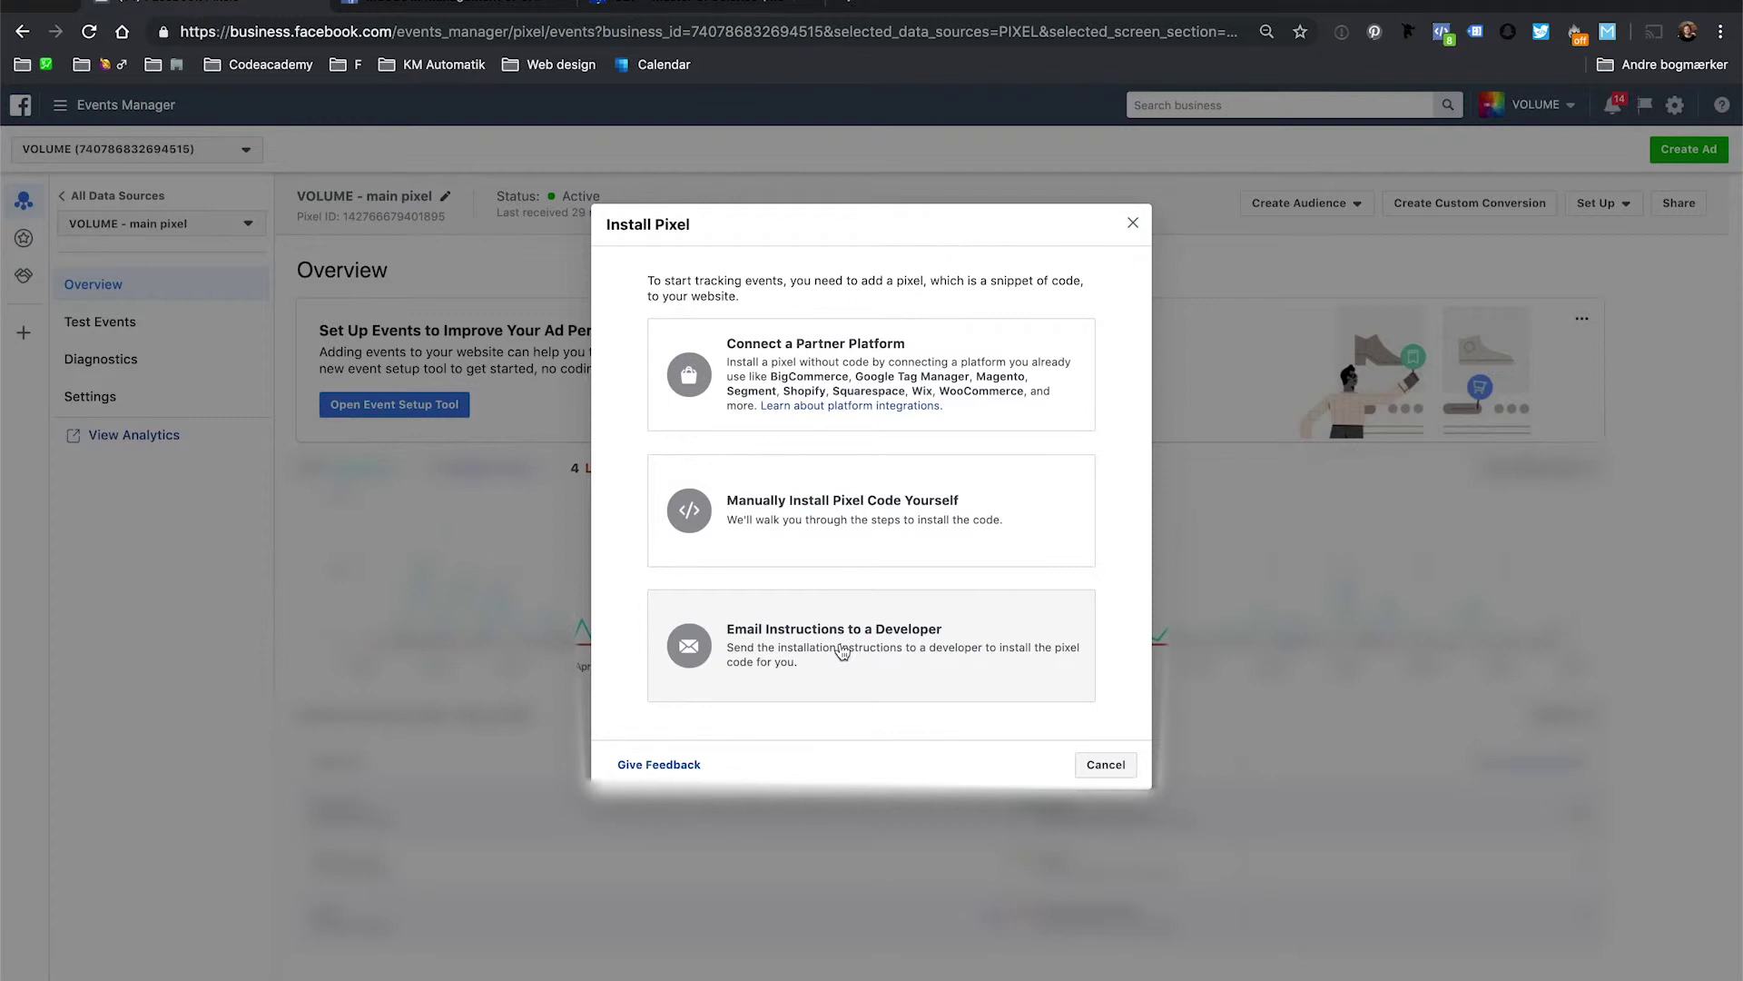
pyautogui.click(843, 651)
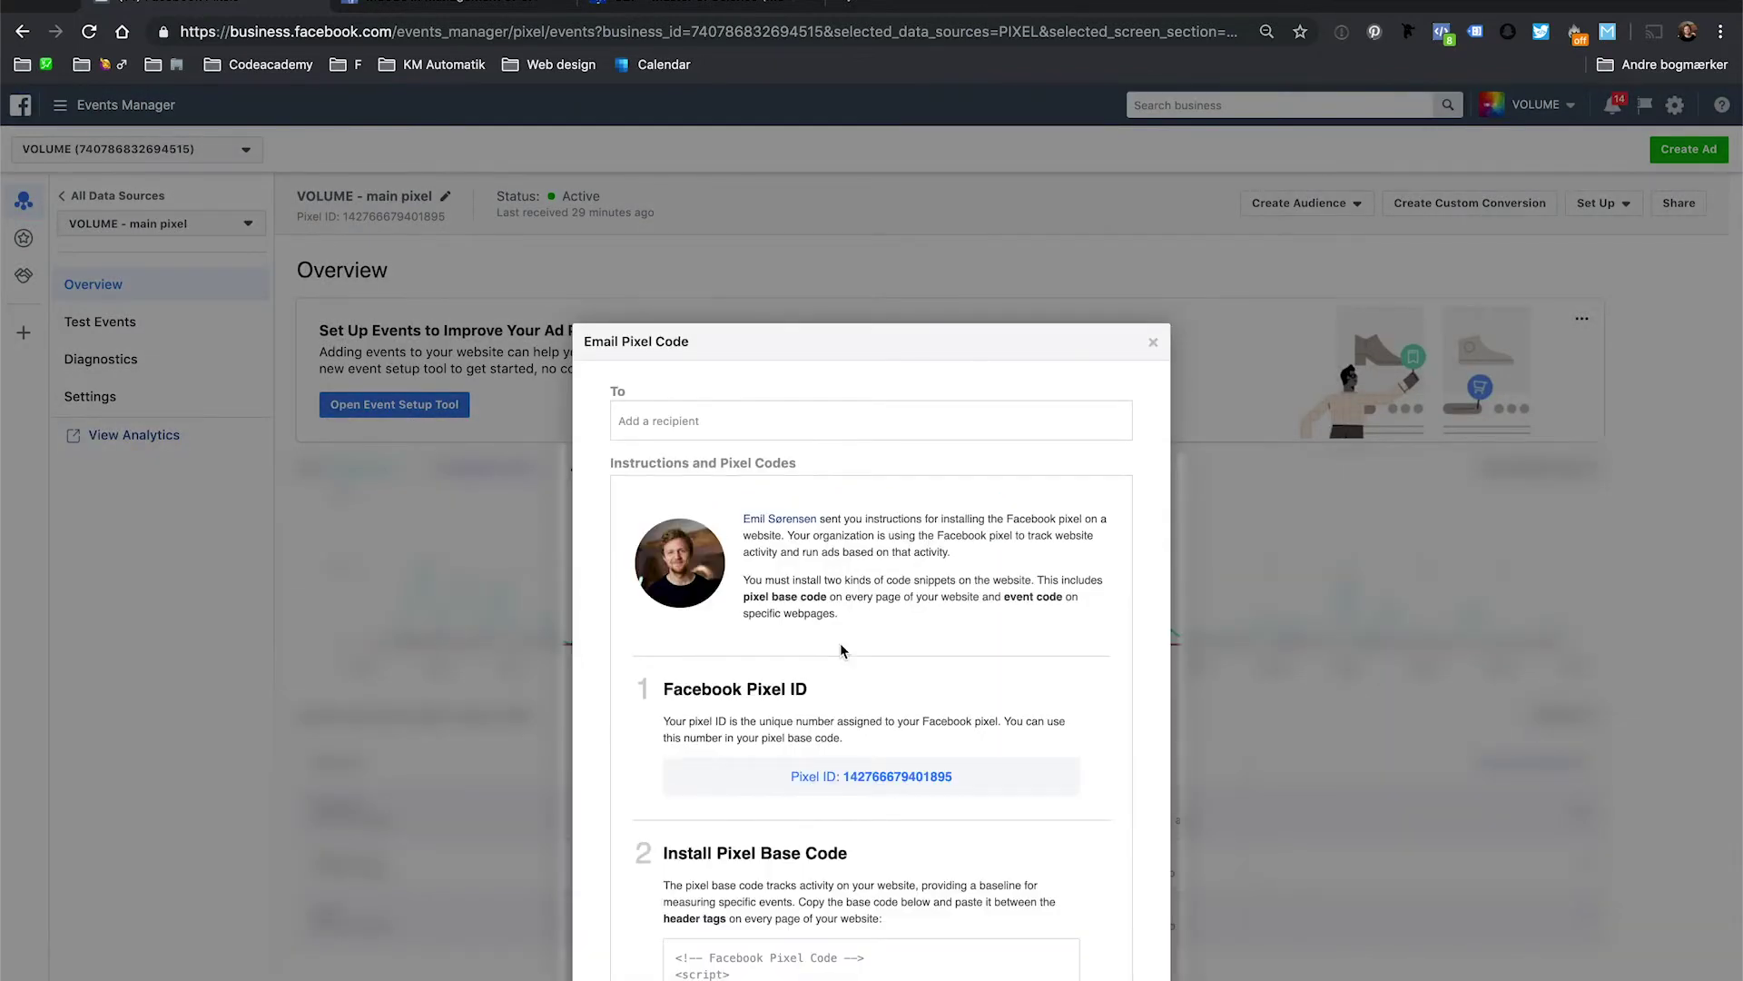
pyautogui.scroll(-3, 841, 643)
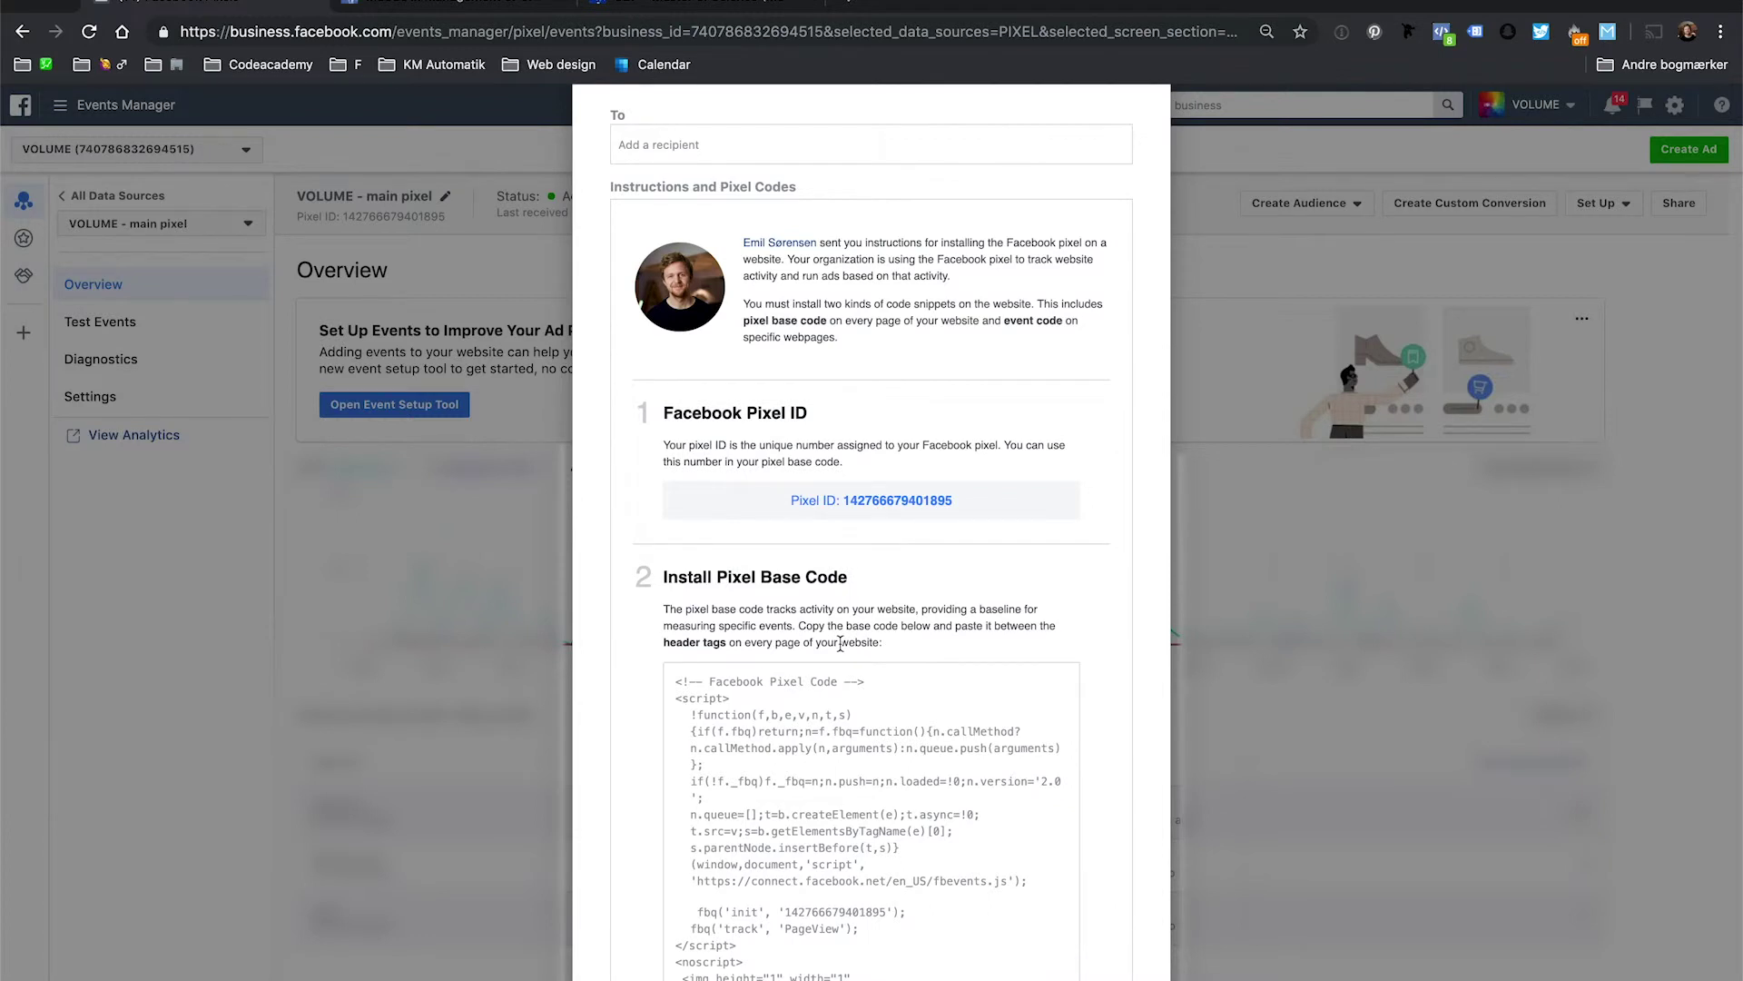
pyautogui.scroll(-2, 841, 643)
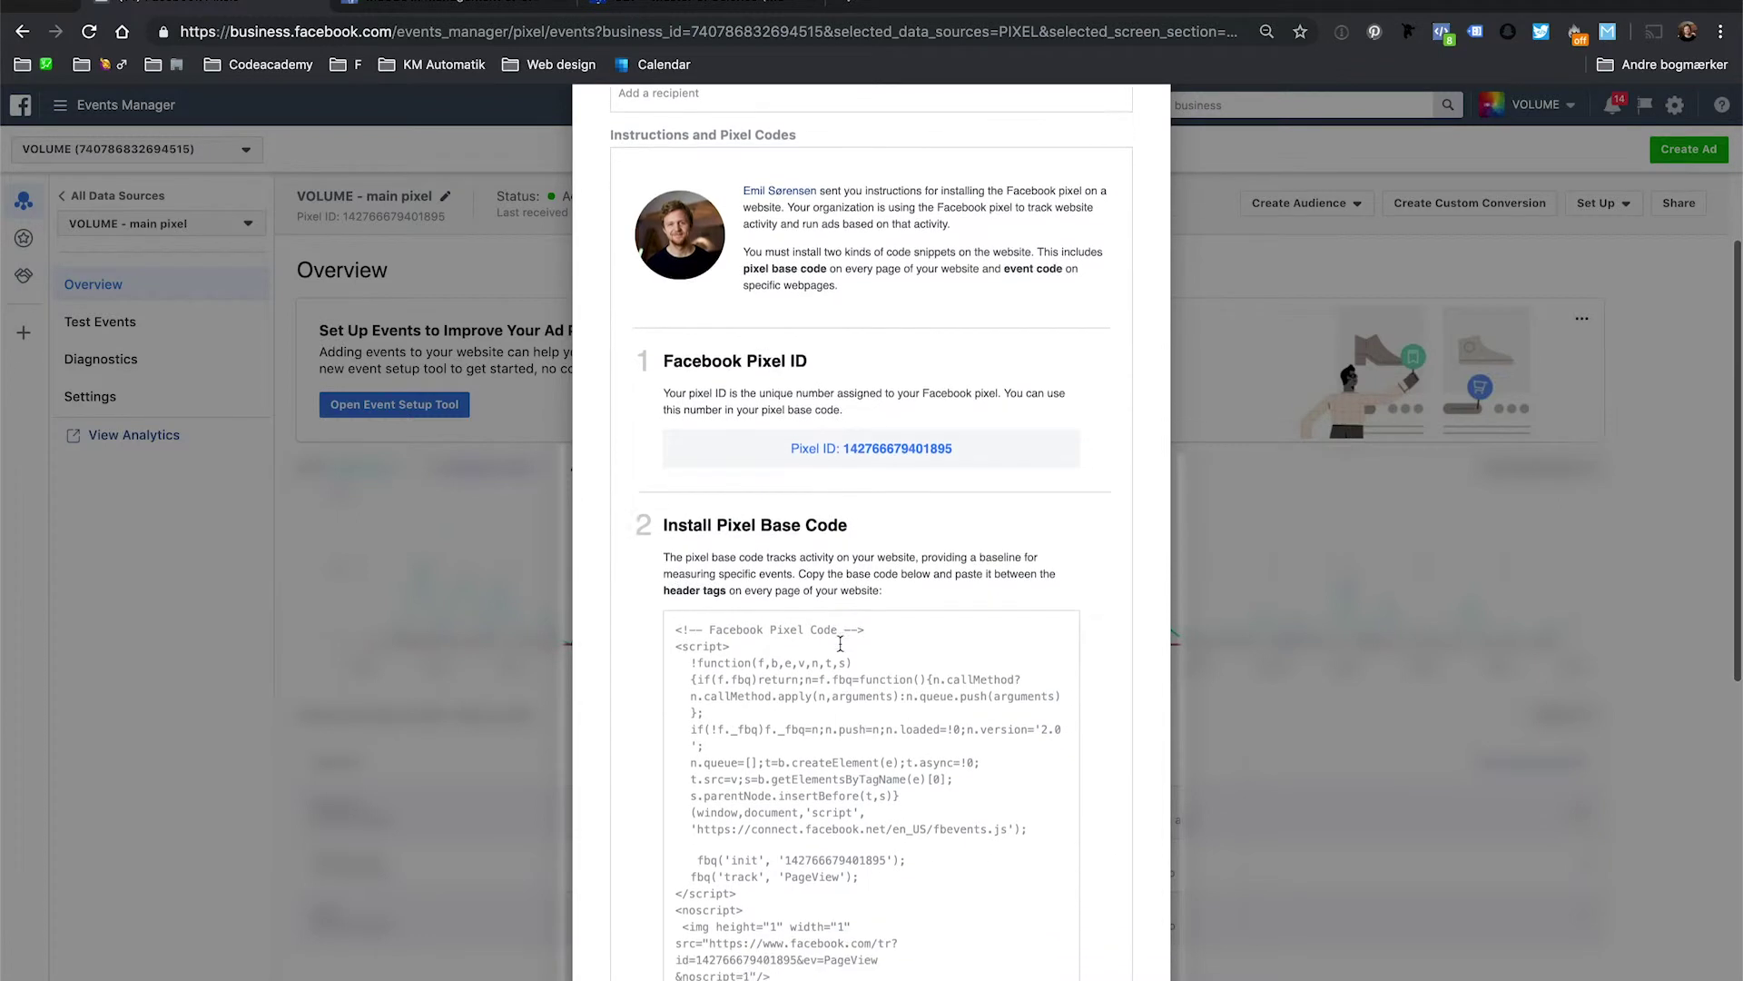
pyautogui.scroll(-6, 841, 643)
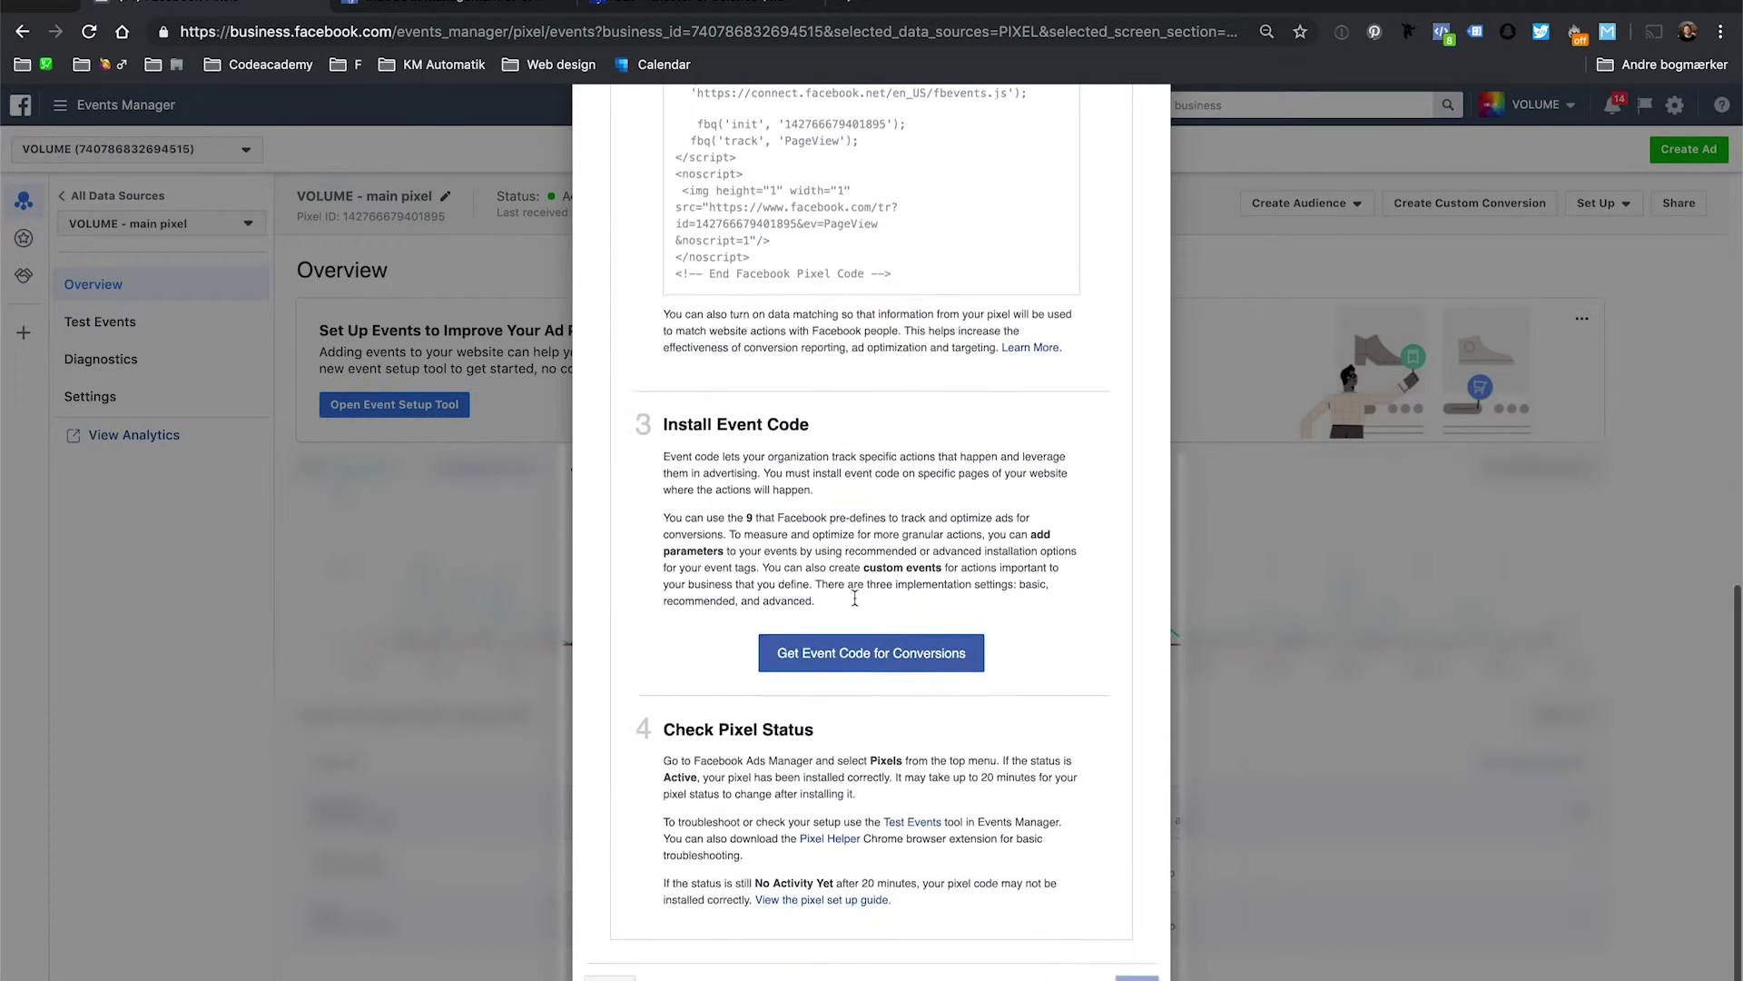
pyautogui.scroll(10, 854, 599)
pyautogui.click(705, 232)
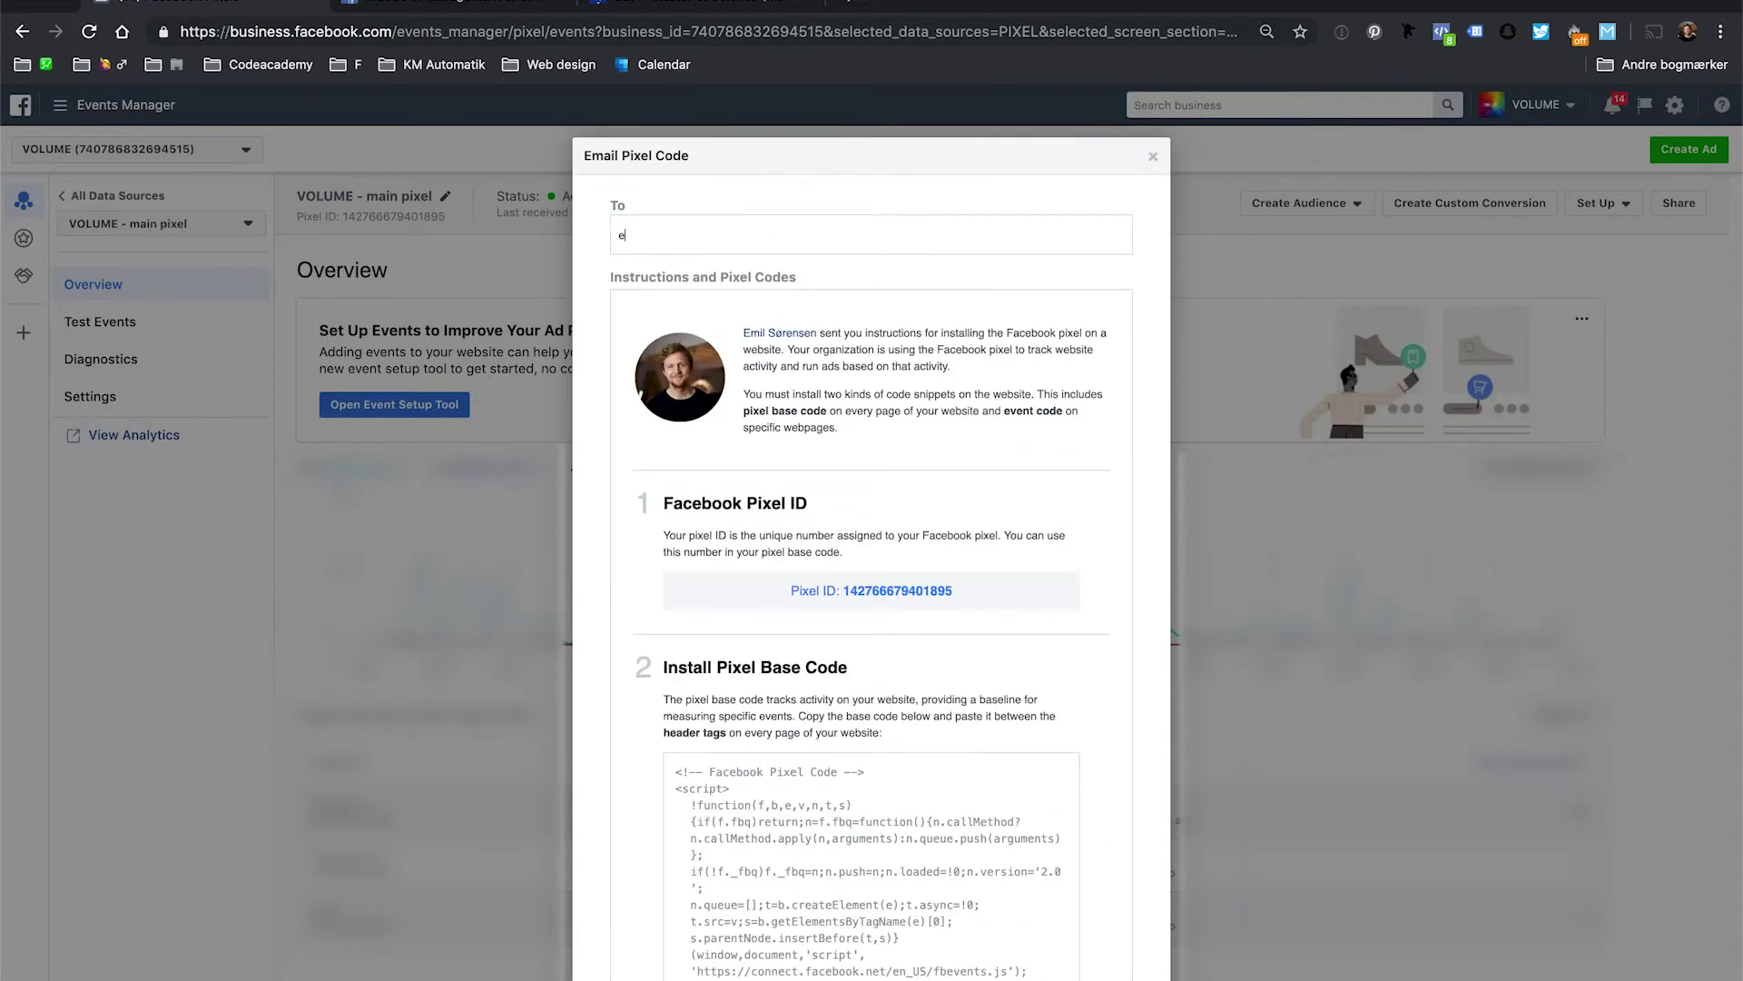
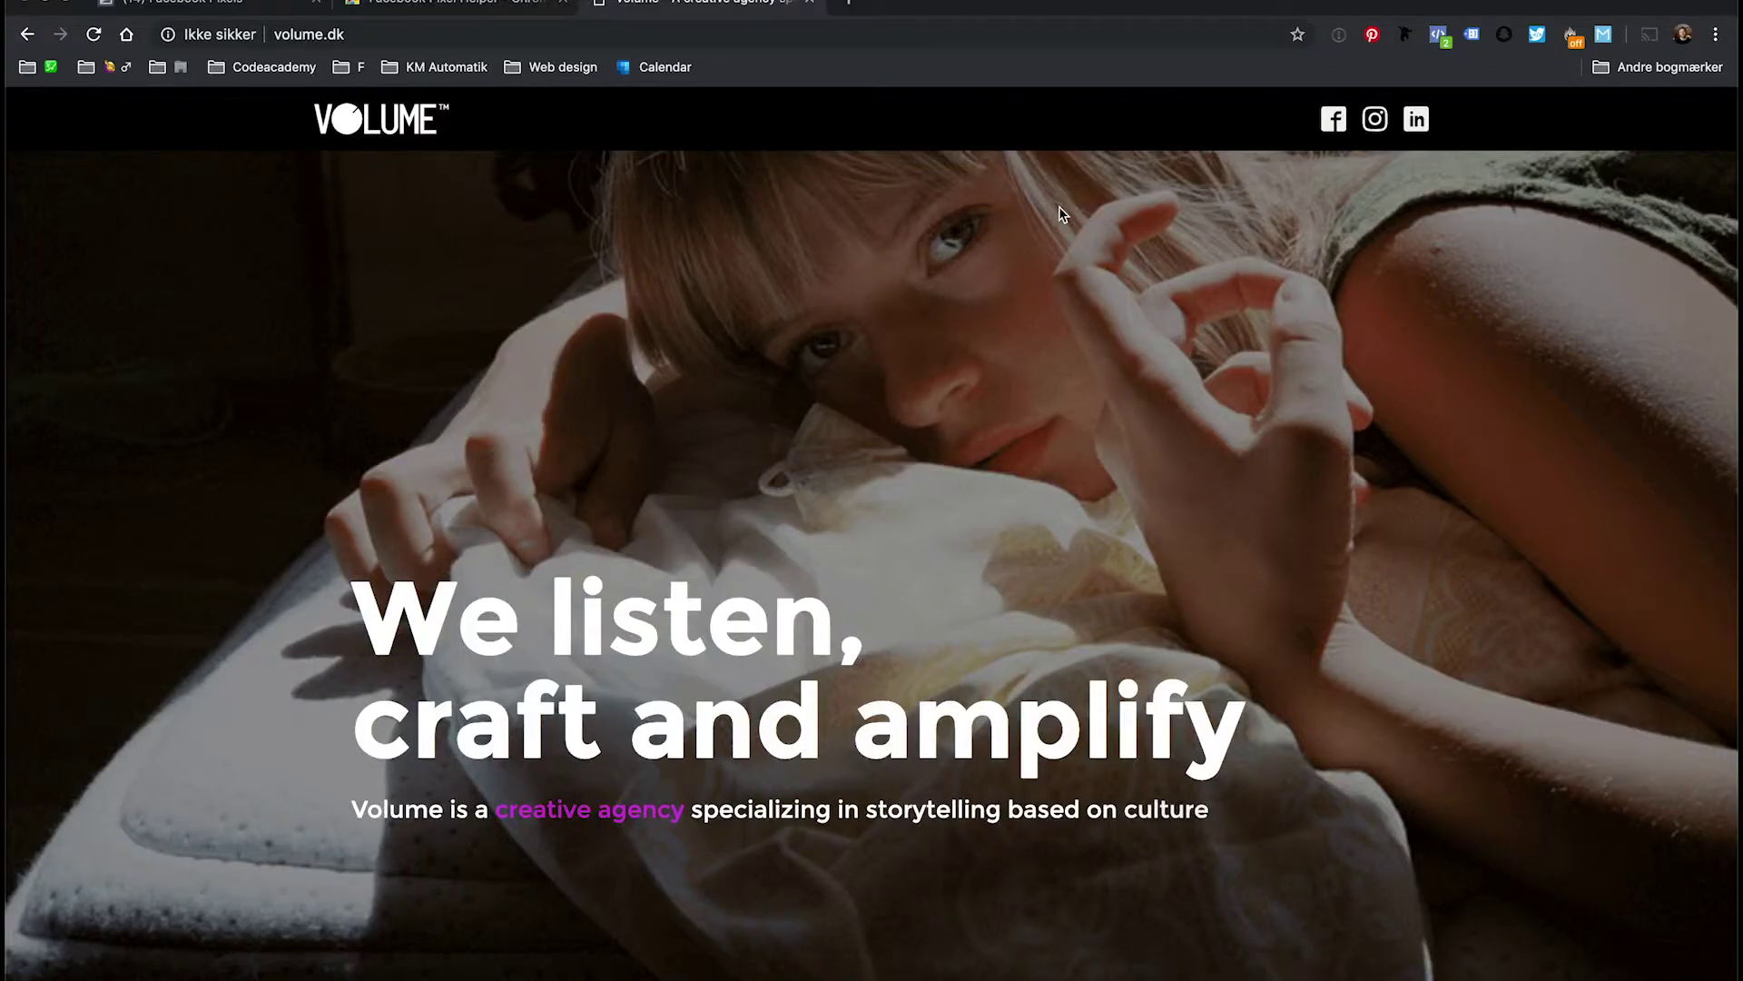
# Confirm with Pixel Helper that one pixel fires on volume.dk, then review the cookie consent plugin.
pyautogui.click(1444, 37)
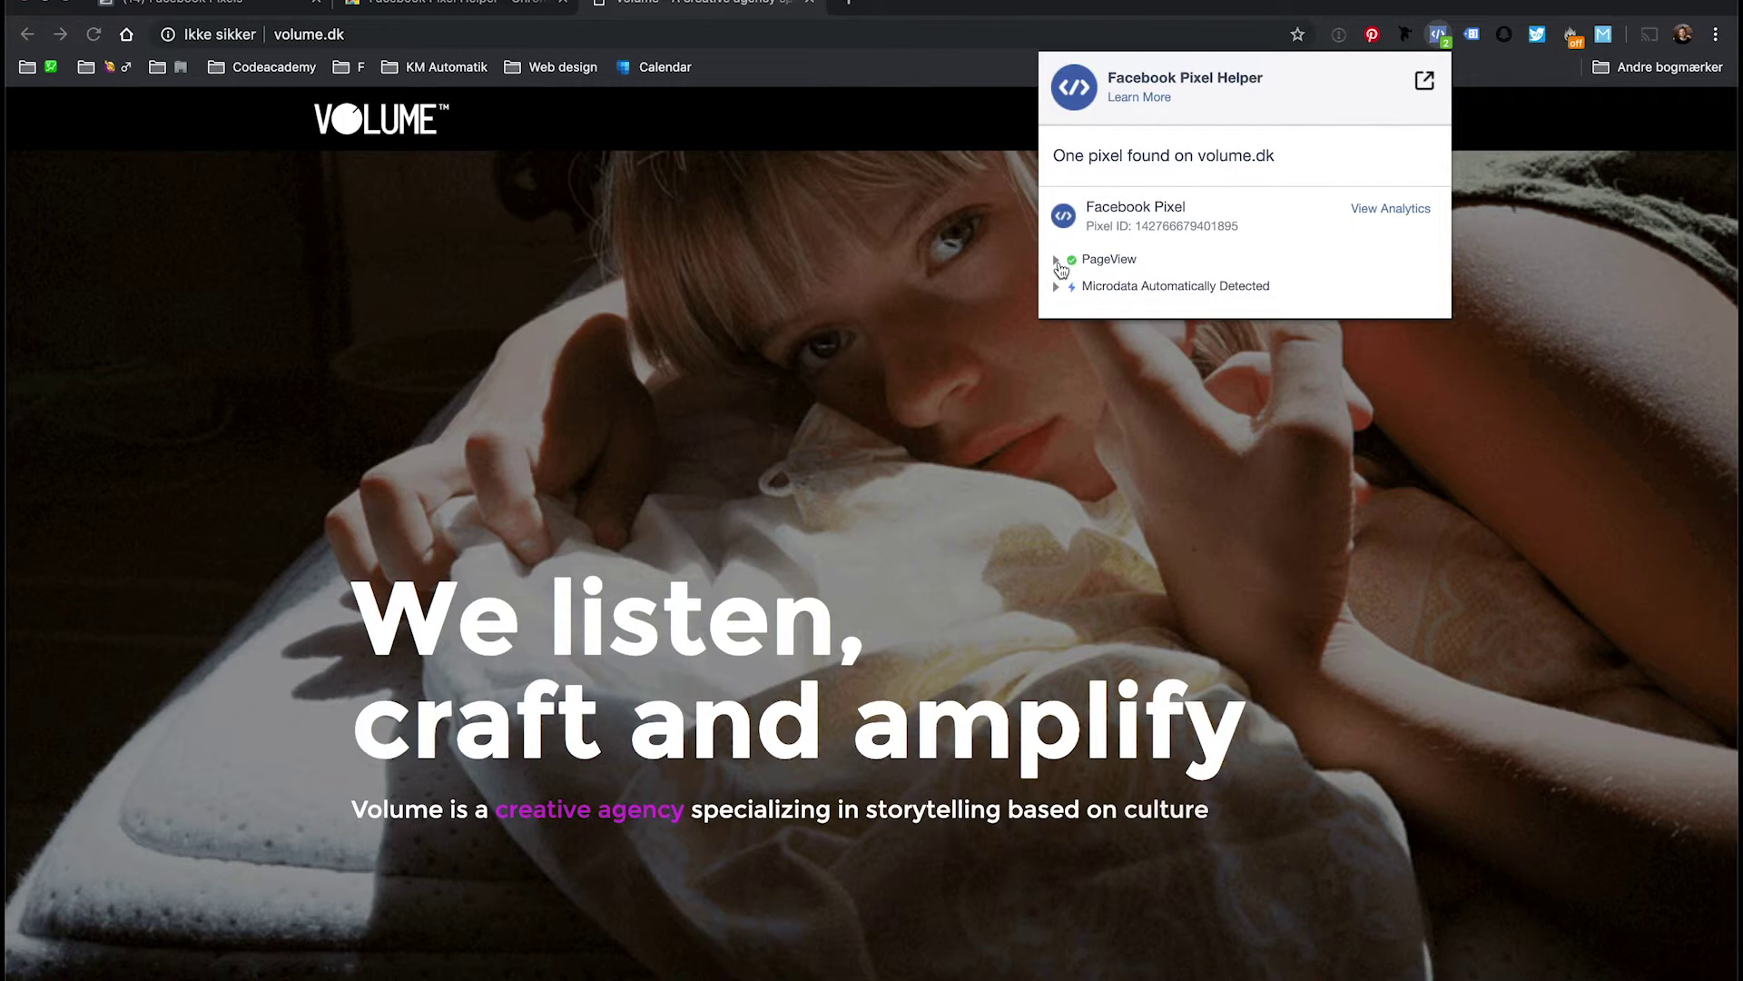
pyautogui.click(1434, 38)
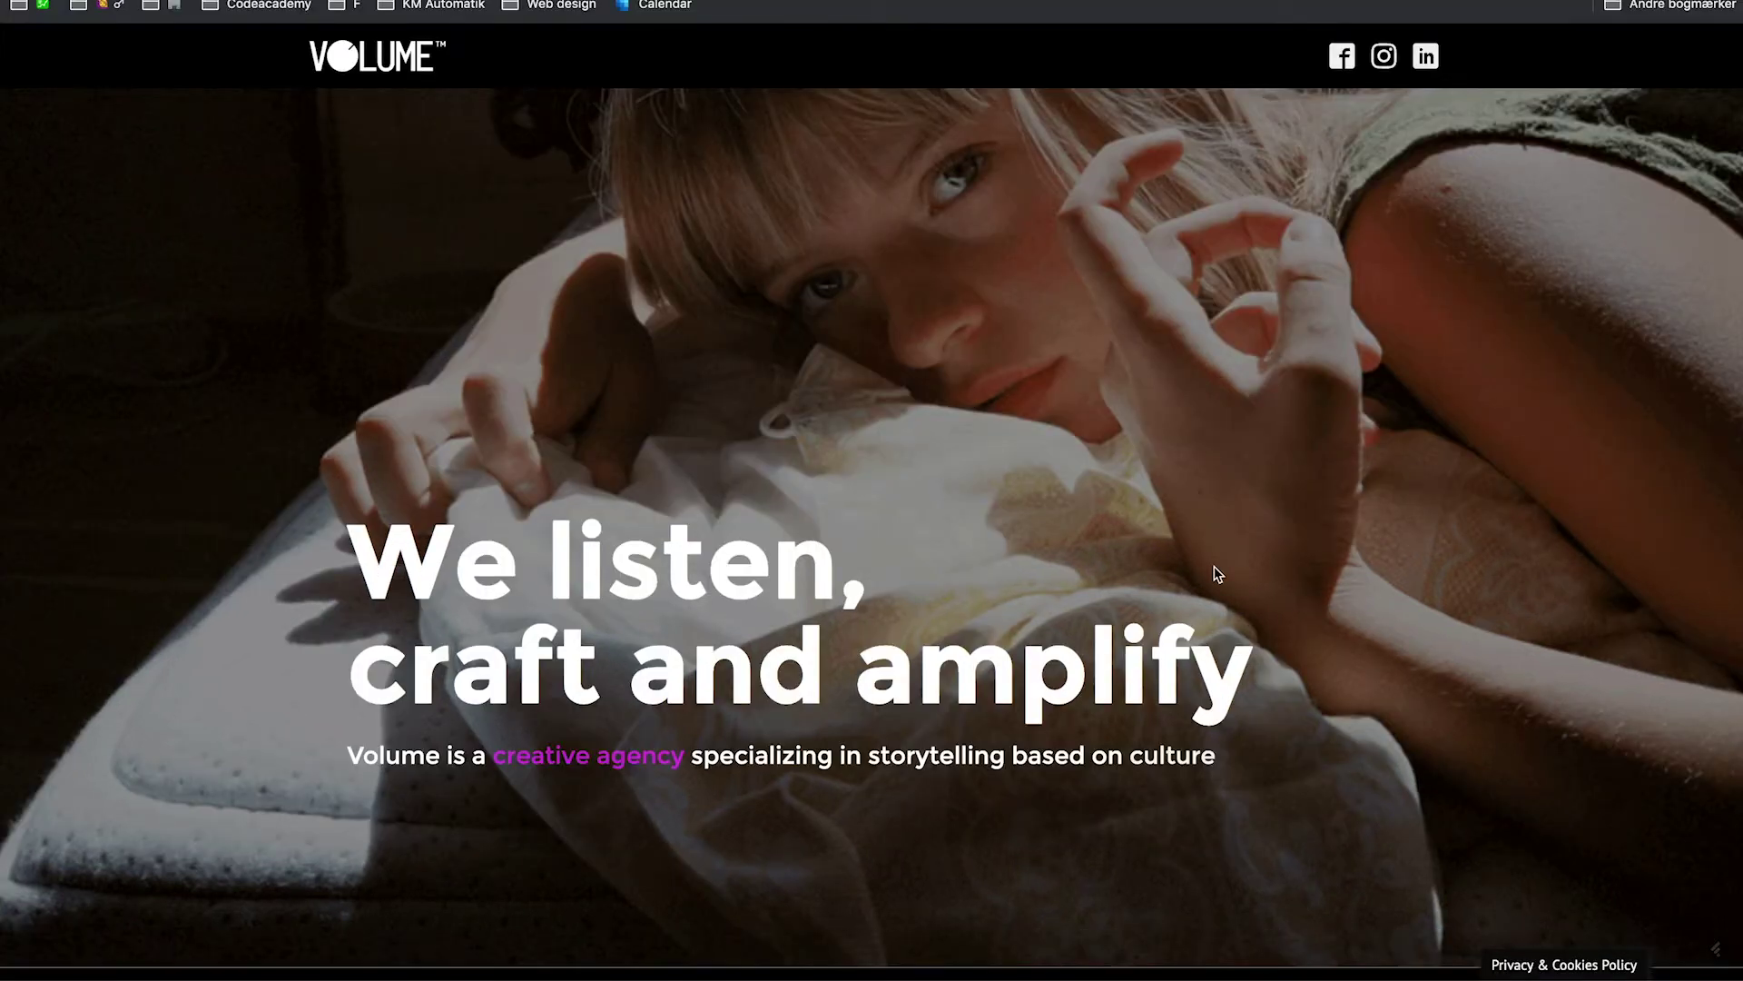
pyautogui.click(1556, 968)
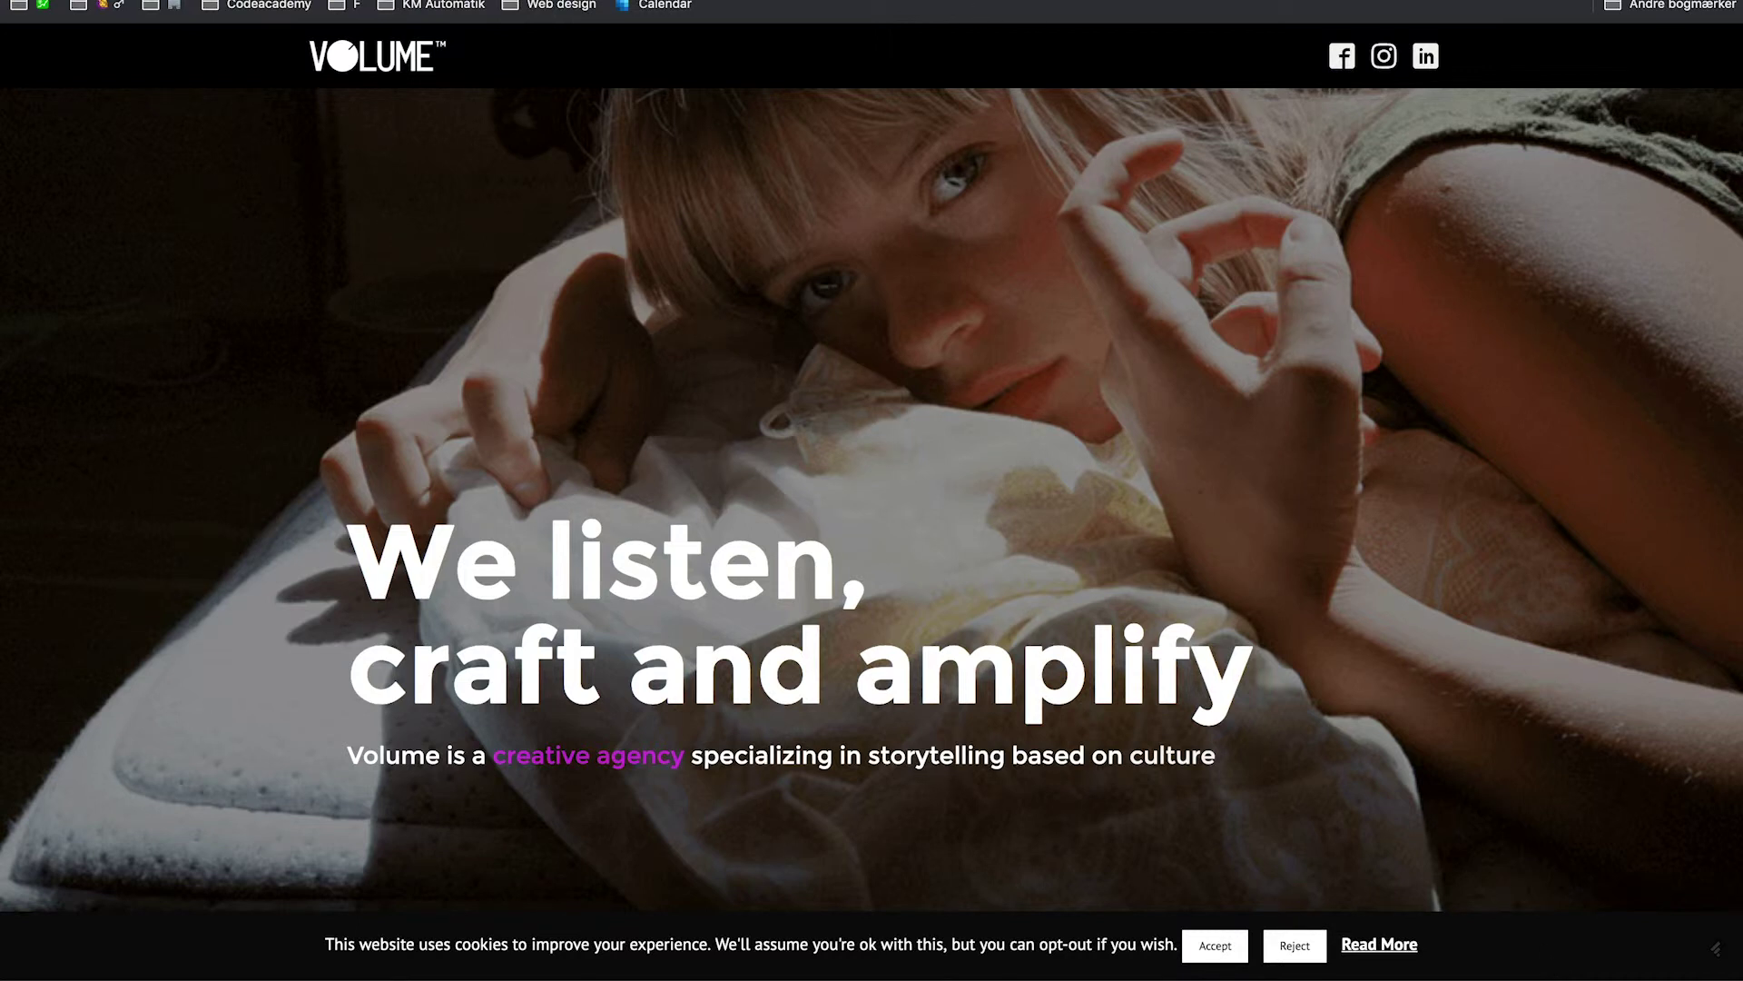
pyautogui.click(636, 1)
pyautogui.scroll(-3, 753, 381)
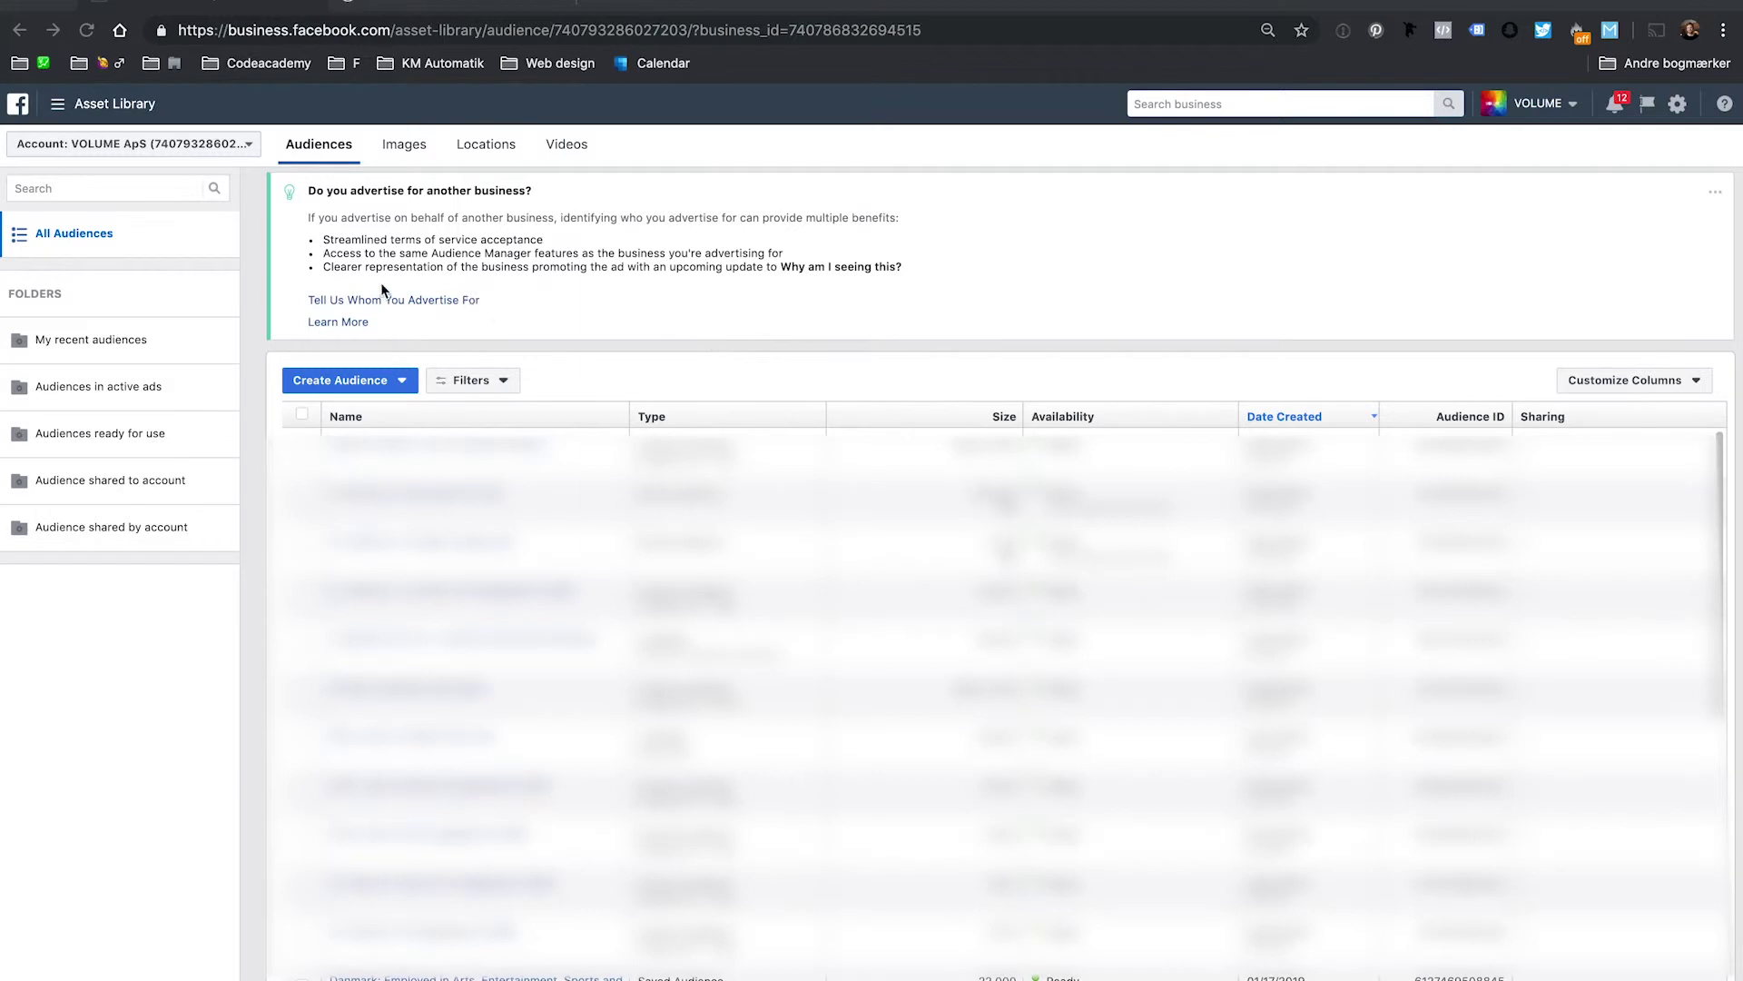
# Start a new Custom Audience based on Website traffic from VOLUME - main pixel.
pyautogui.click(362, 382)
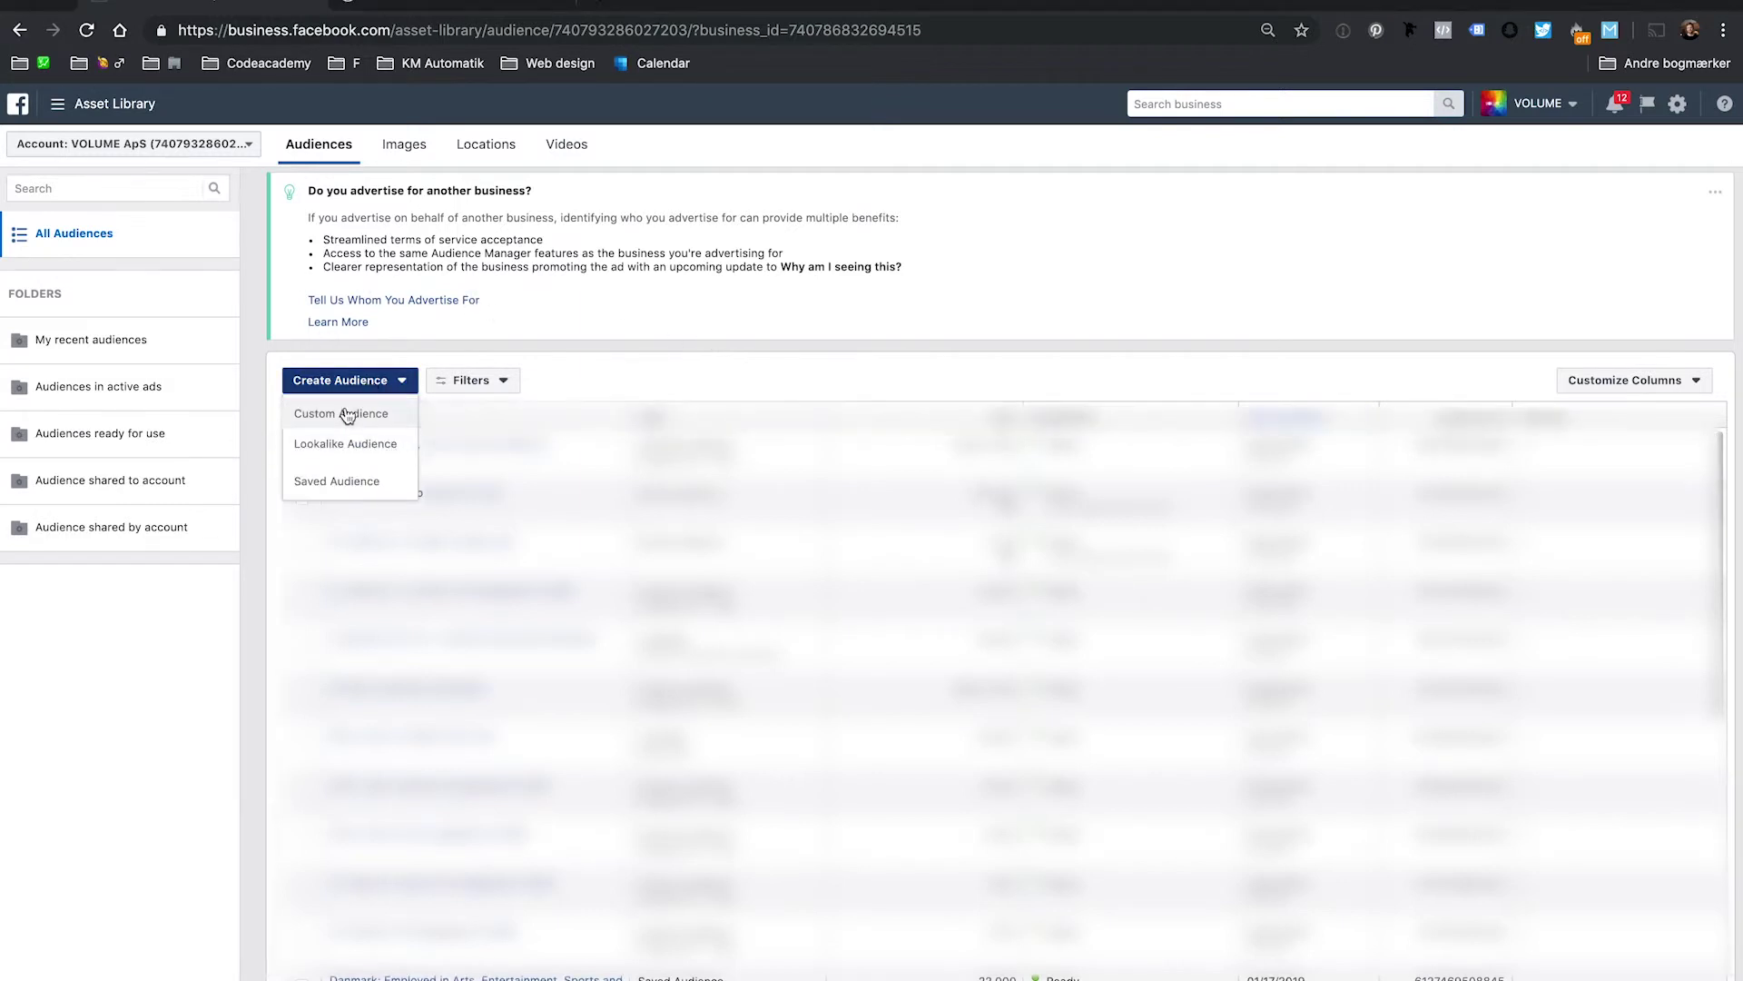
pyautogui.click(347, 413)
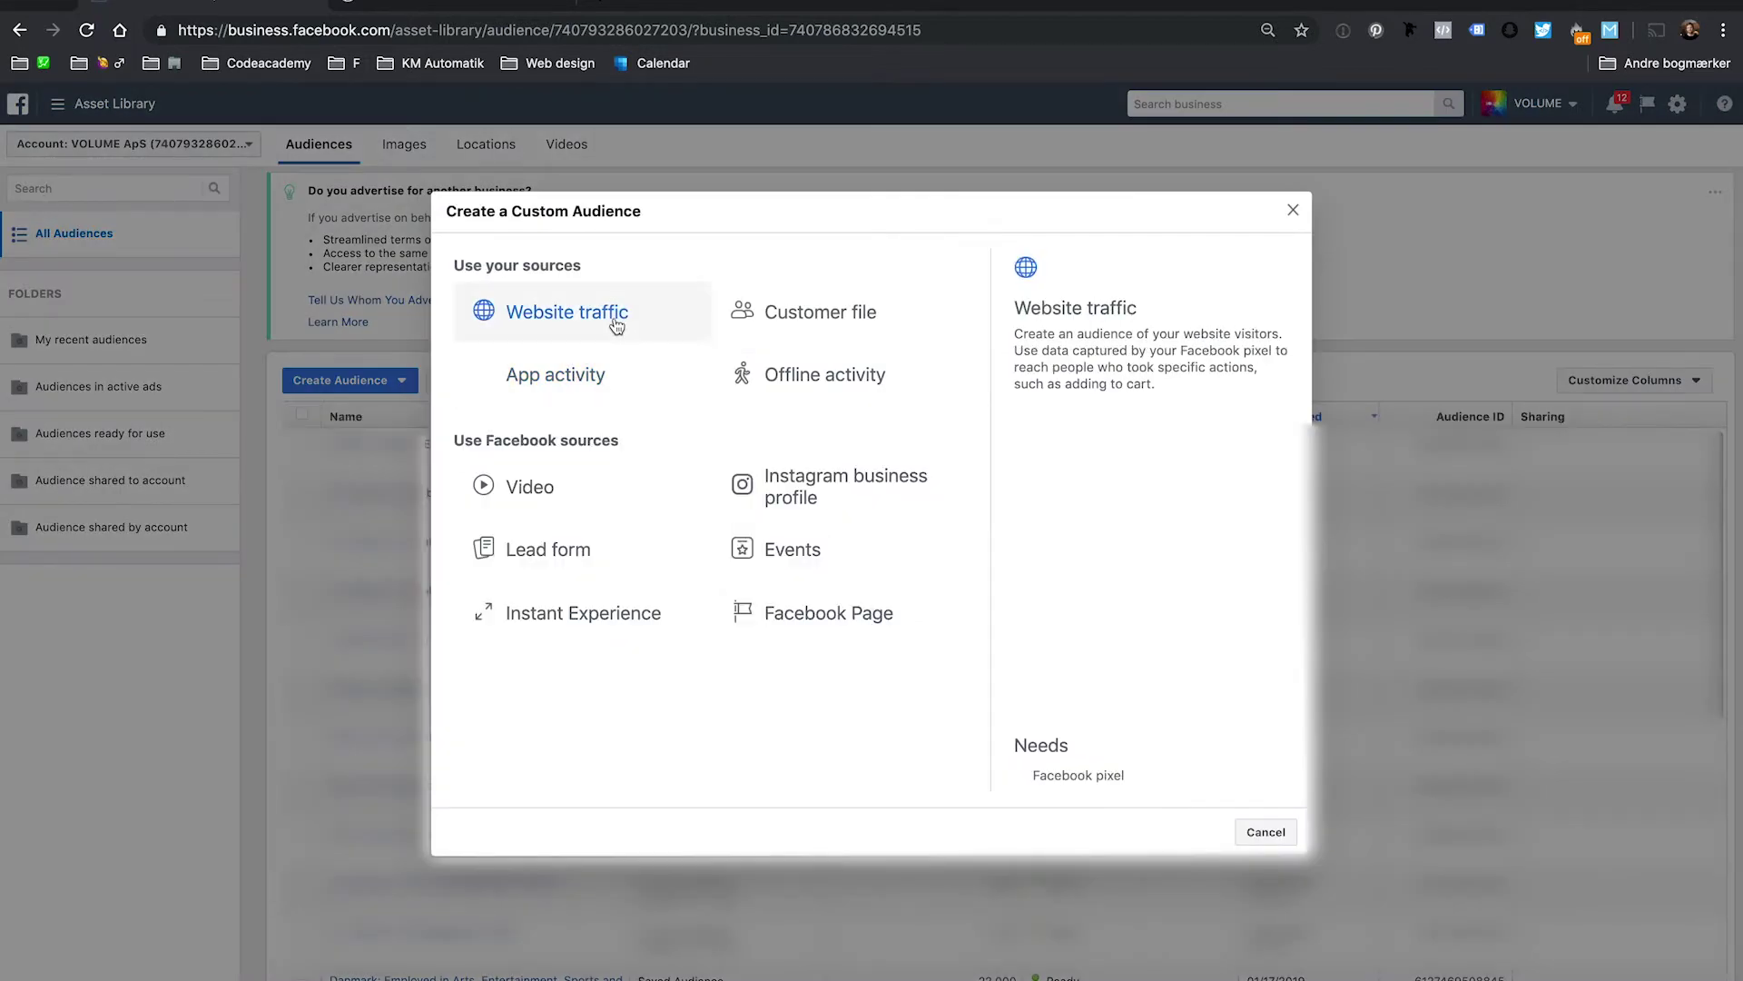
pyautogui.click(610, 324)
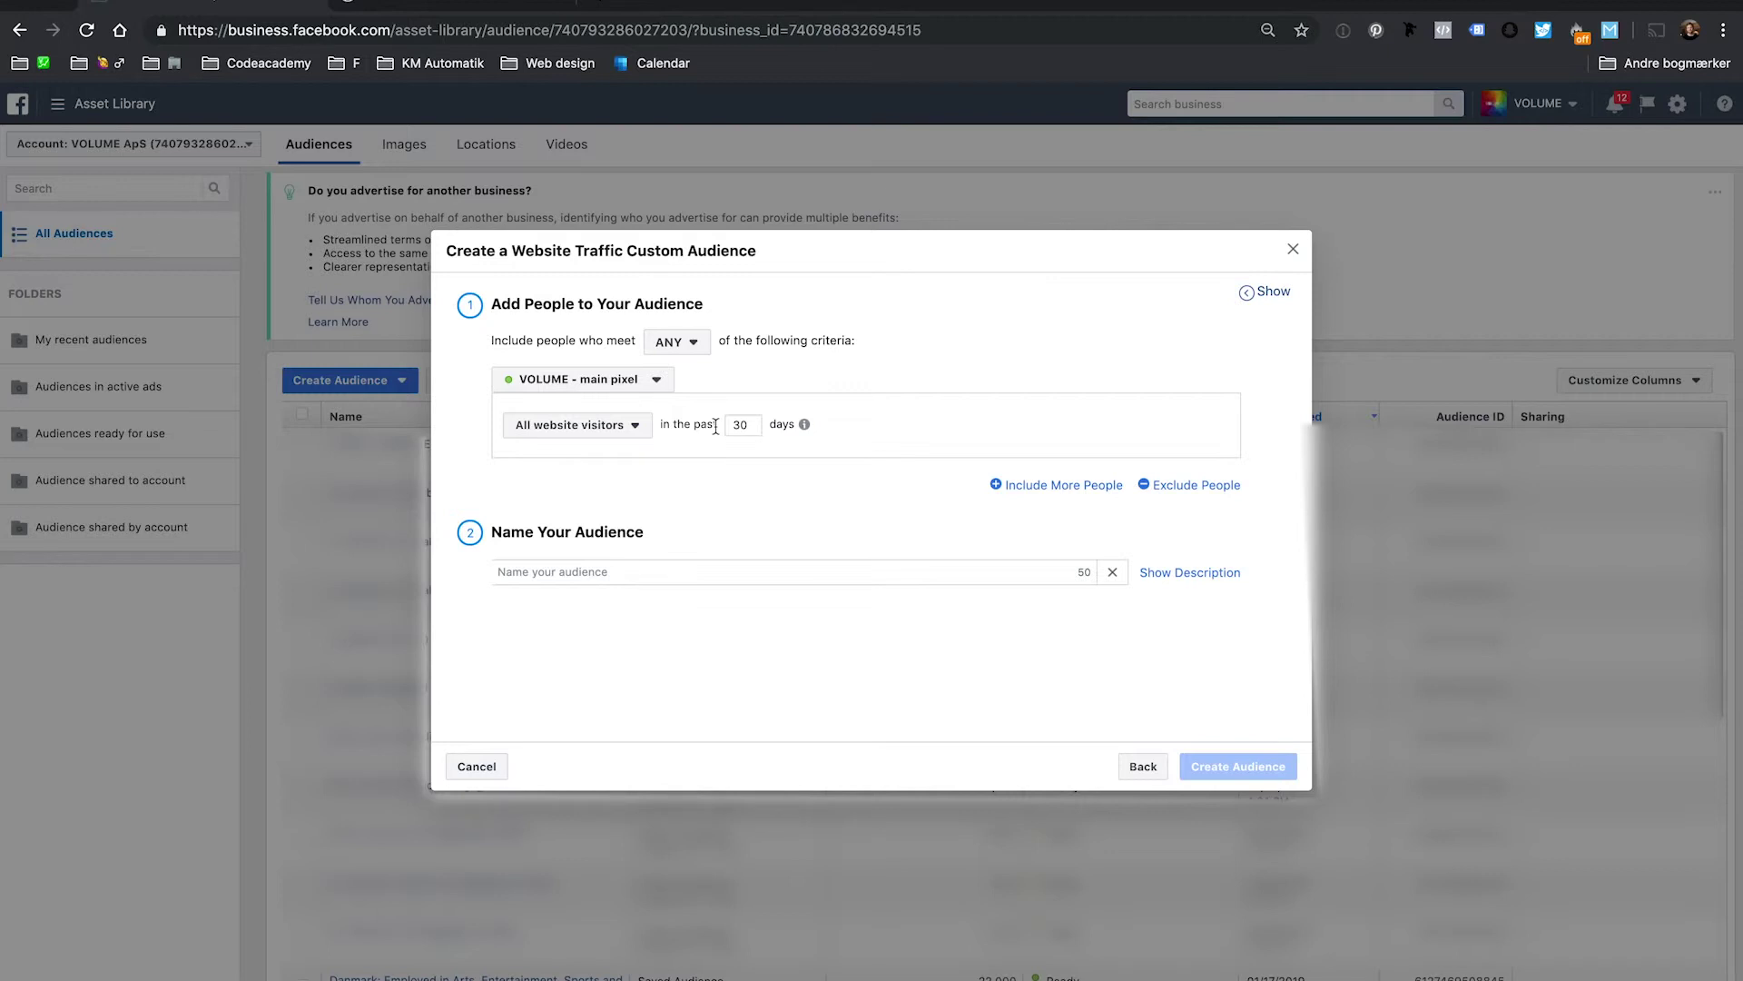
# Set retention to 180 days and target people who visited specific web pages.
pyautogui.moveTo(804, 424)
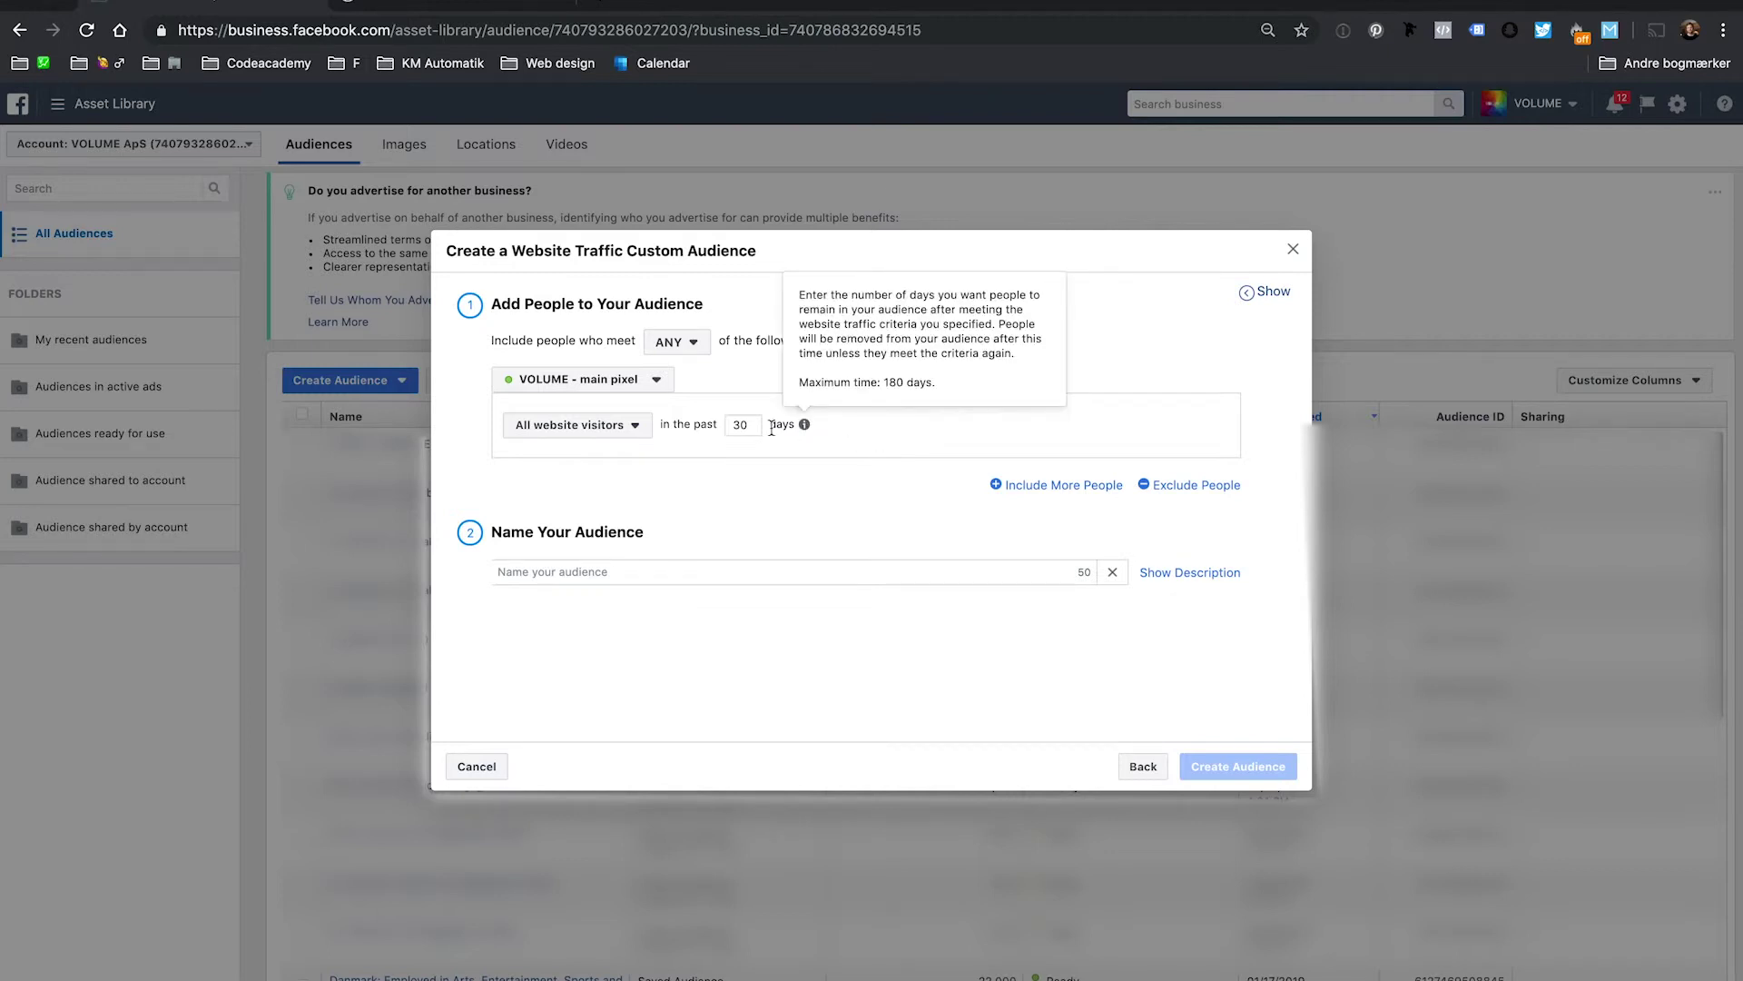
pyautogui.moveTo(757, 425); pyautogui.dragTo(723, 431)
pyautogui.write('180')
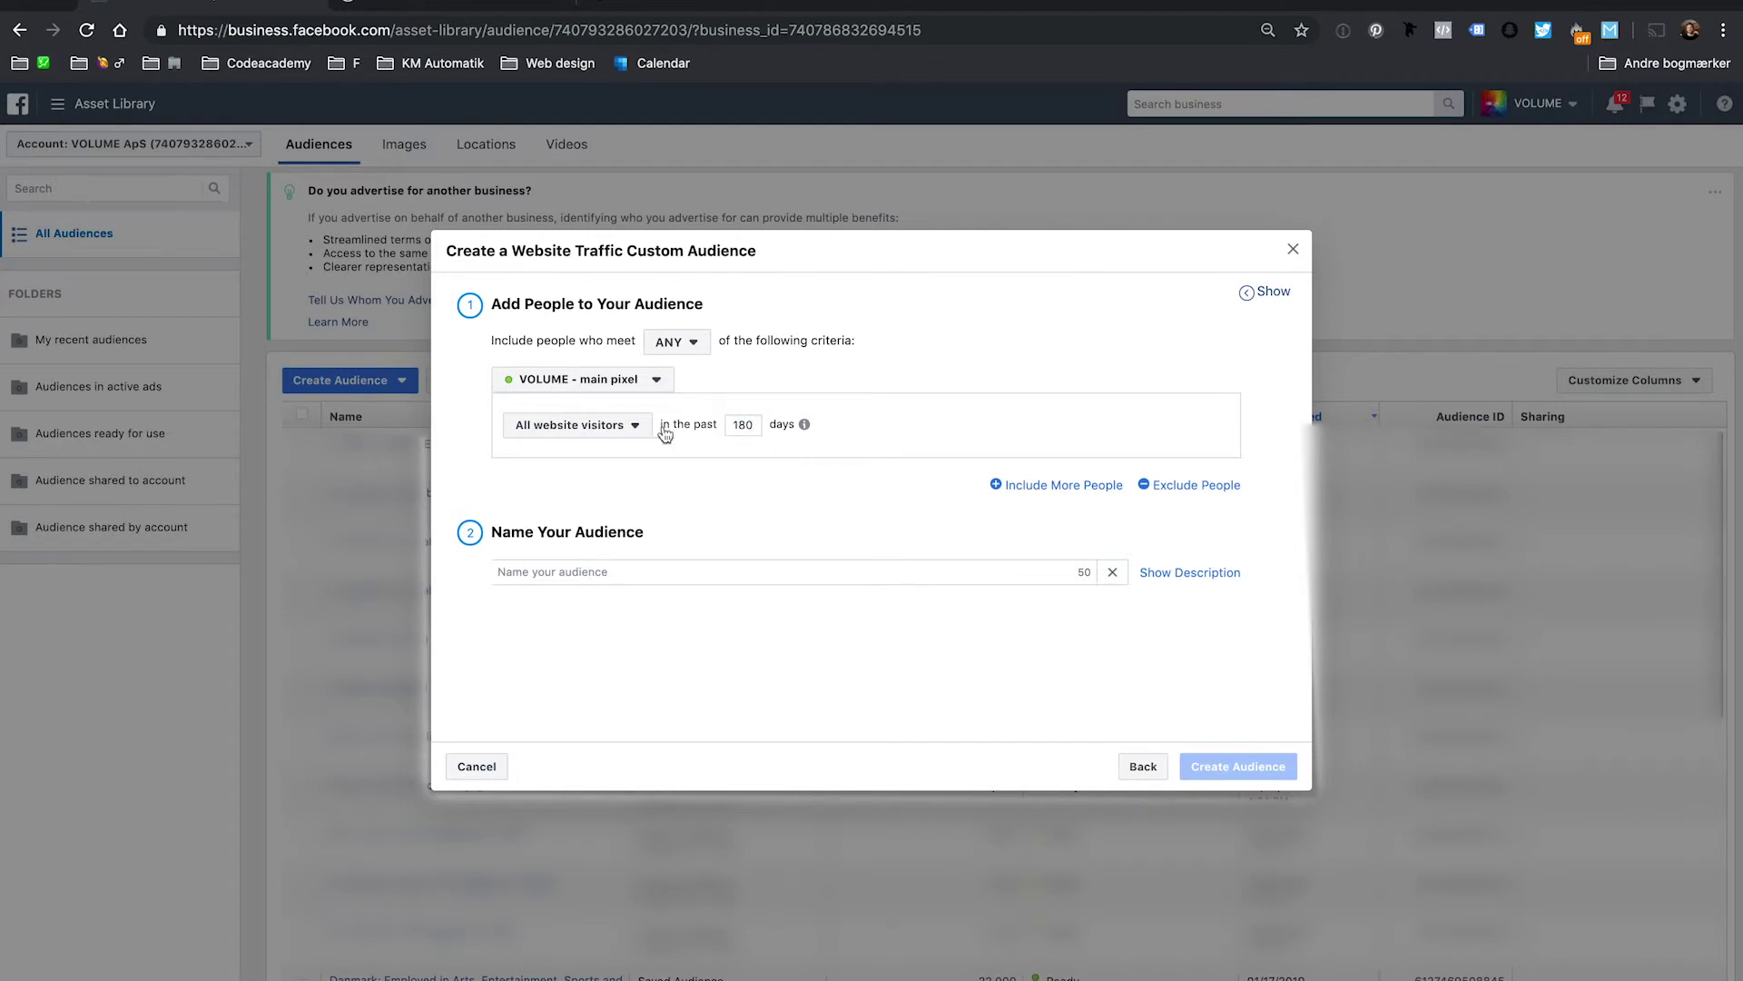
pyautogui.click(564, 437)
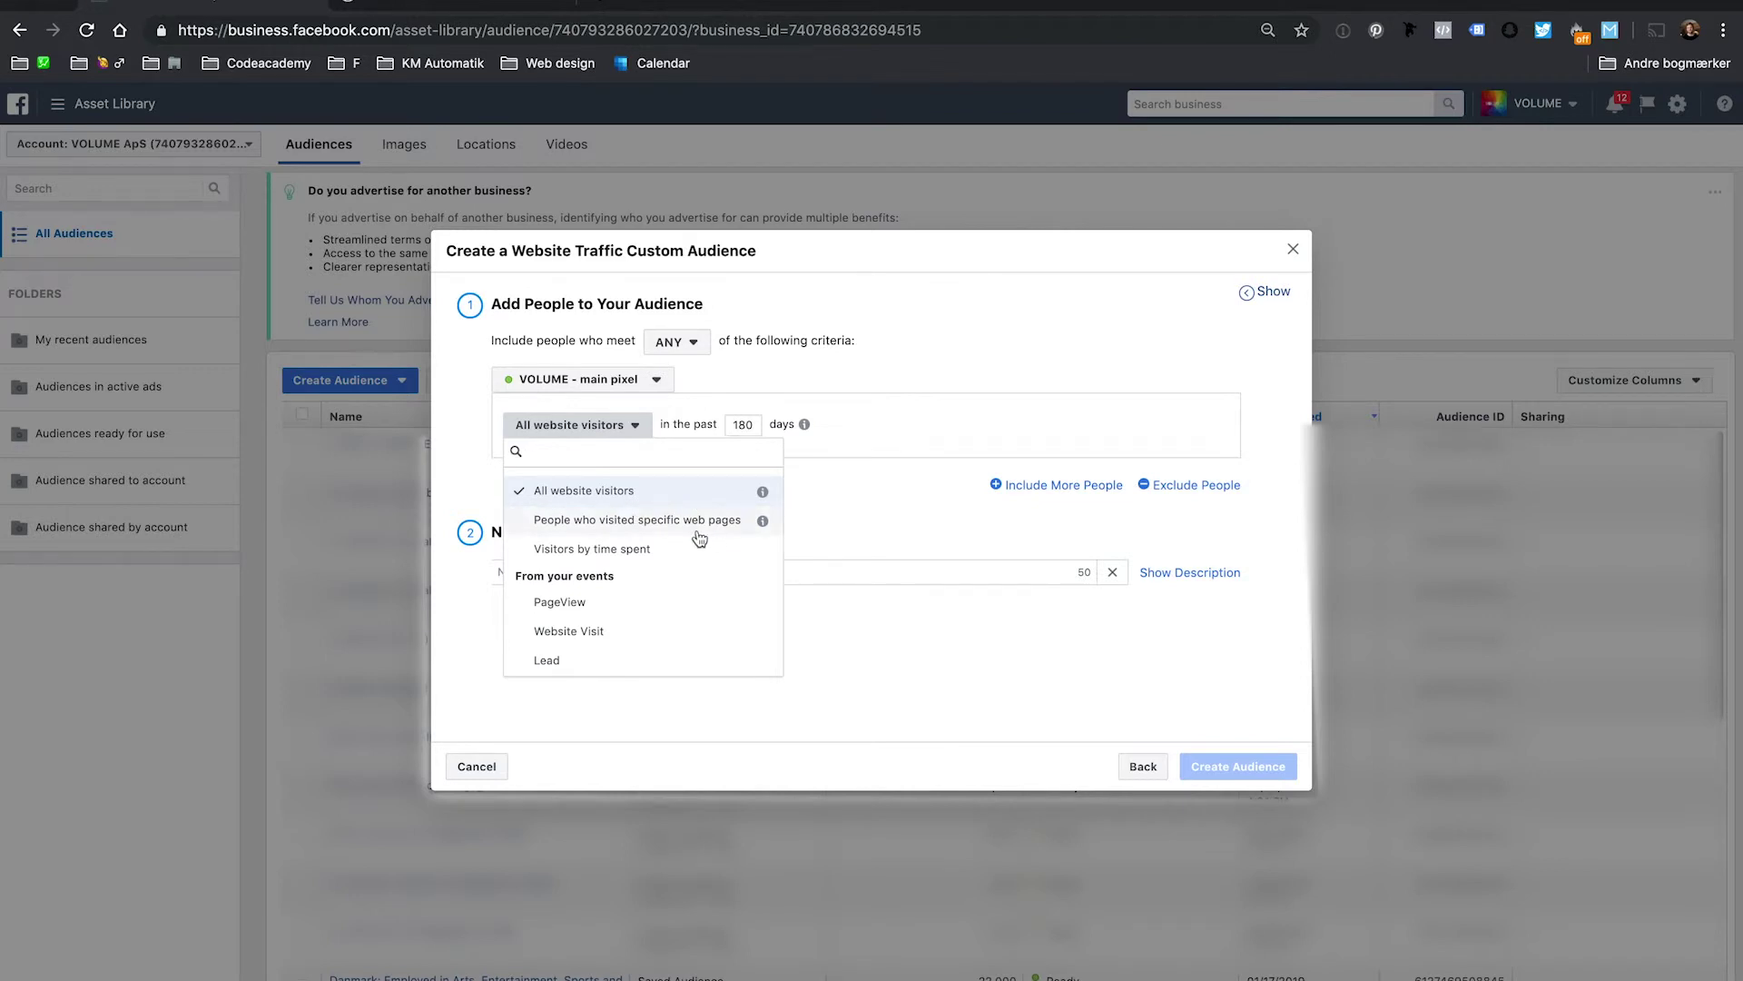
pyautogui.click(683, 529)
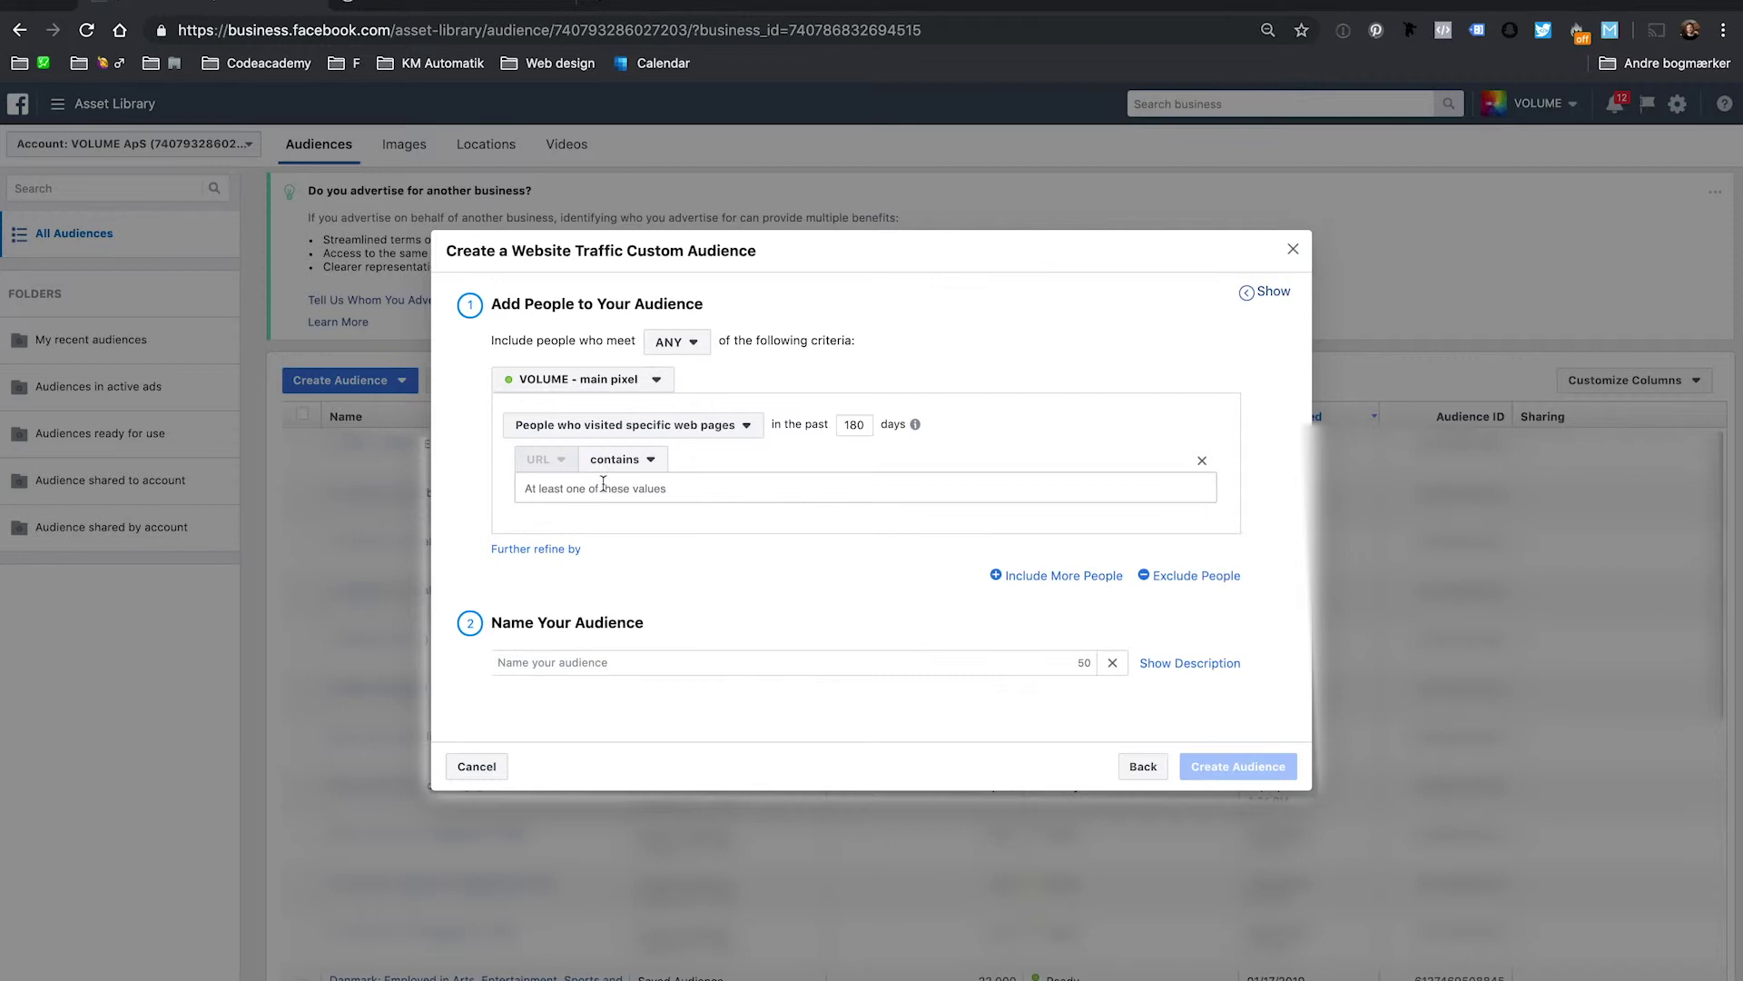
# Add ed-sheeran as the URL contains keyword, discarding an earlier check-out entry.
pyautogui.write('check-out')
pyautogui.press('BackSpace')
pyautogui.press('BackSpace')
pyautogui.press('BackSpace')
pyautogui.press('BackSpace')
pyautogui.press('BackSpace')
pyautogui.press('BackSpace')
pyautogui.press('BackSpace')
pyautogui.press('BackSpace')
pyautogui.click(586, 489)
pyautogui.write('ed-sheeran')
pyautogui.press('Return')
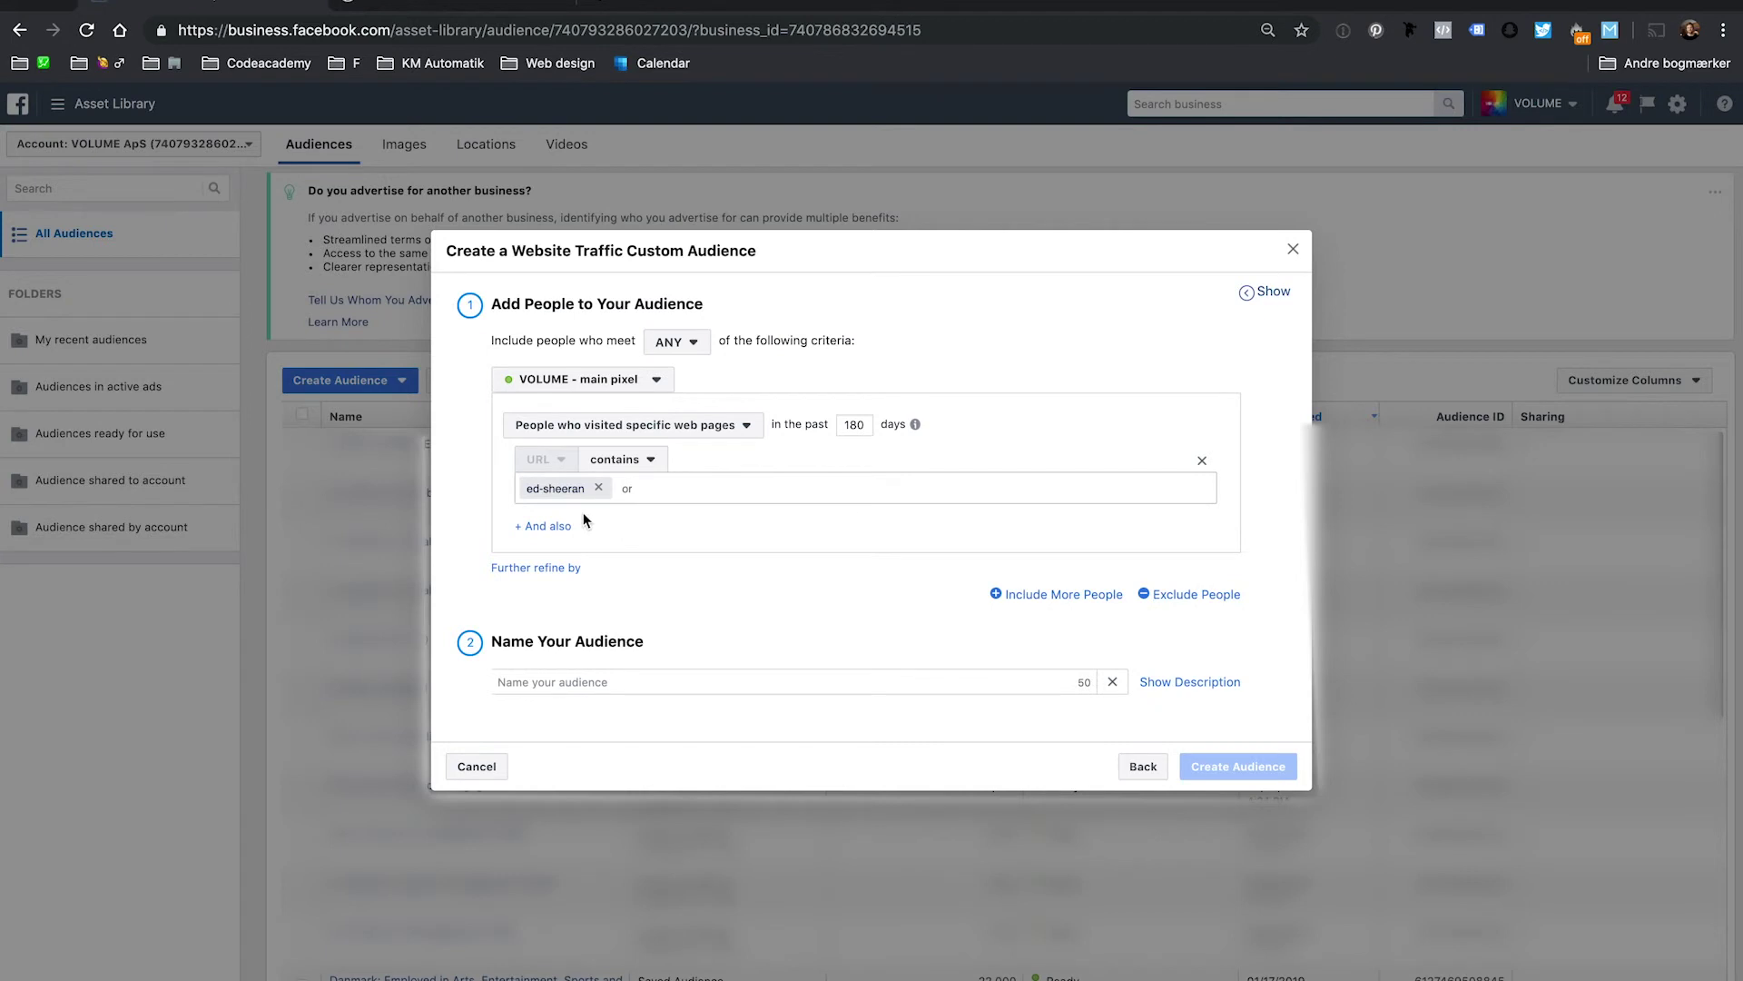
pyautogui.click(1190, 594)
pyautogui.click(568, 647)
pyautogui.click(641, 743)
pyautogui.write('check')
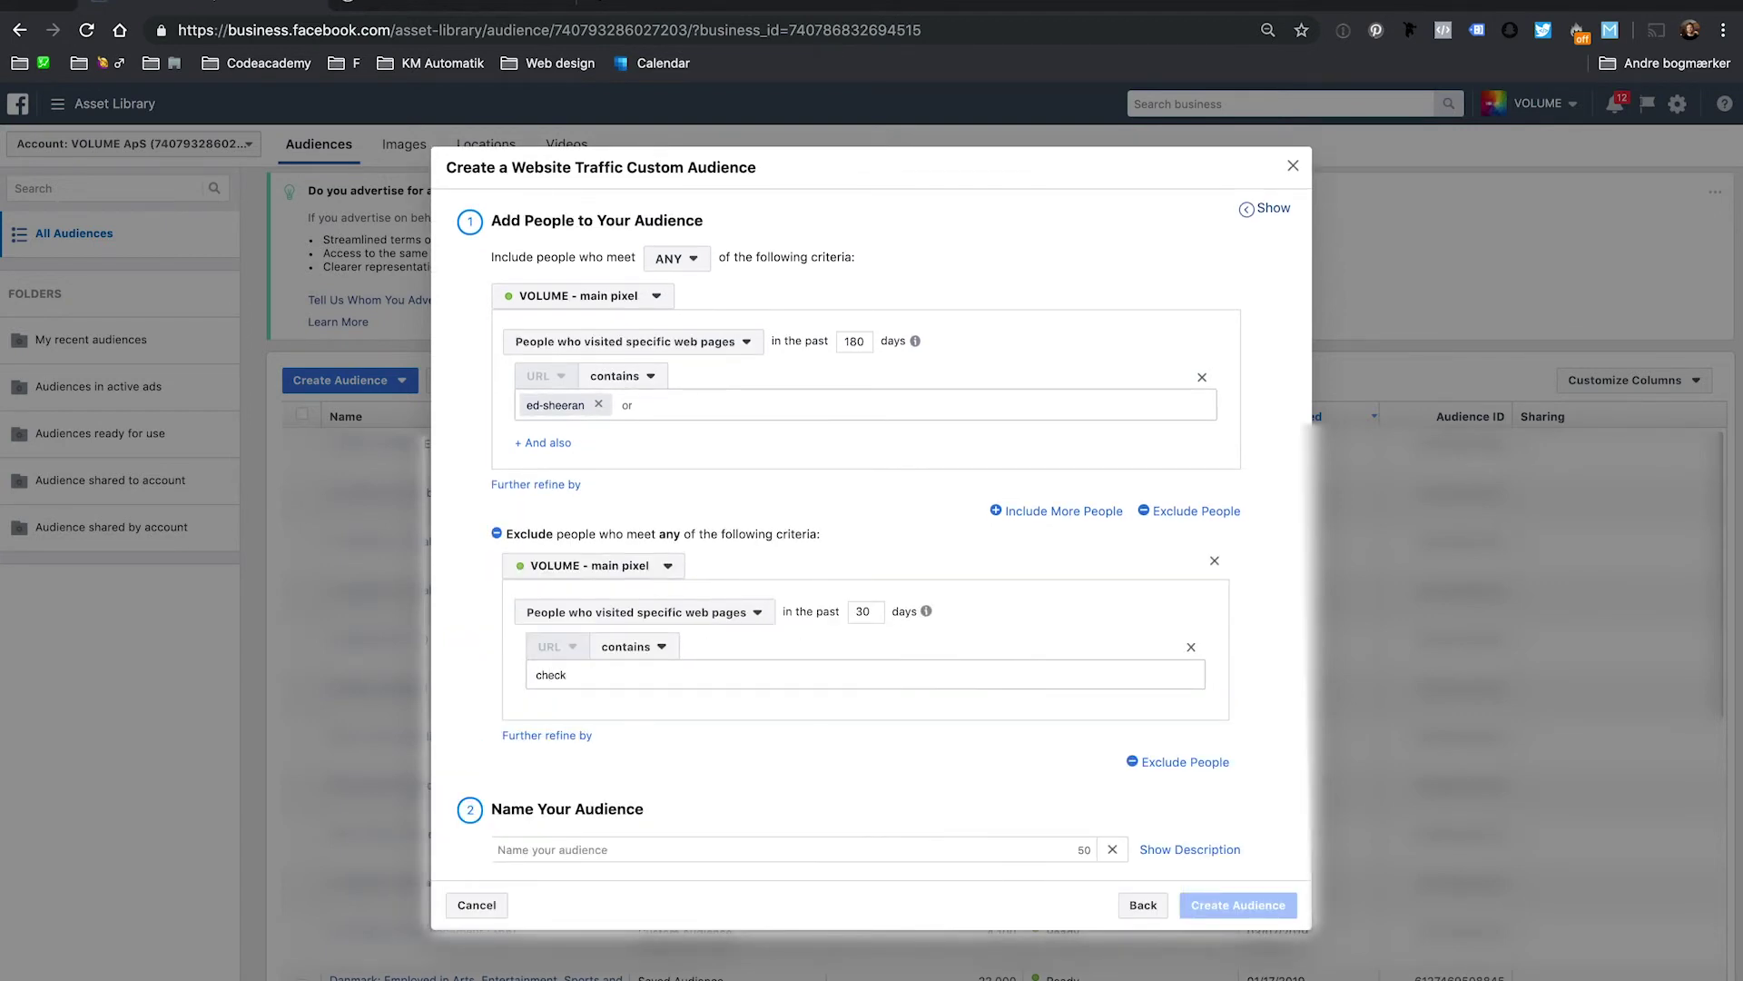
pyautogui.write('-out')
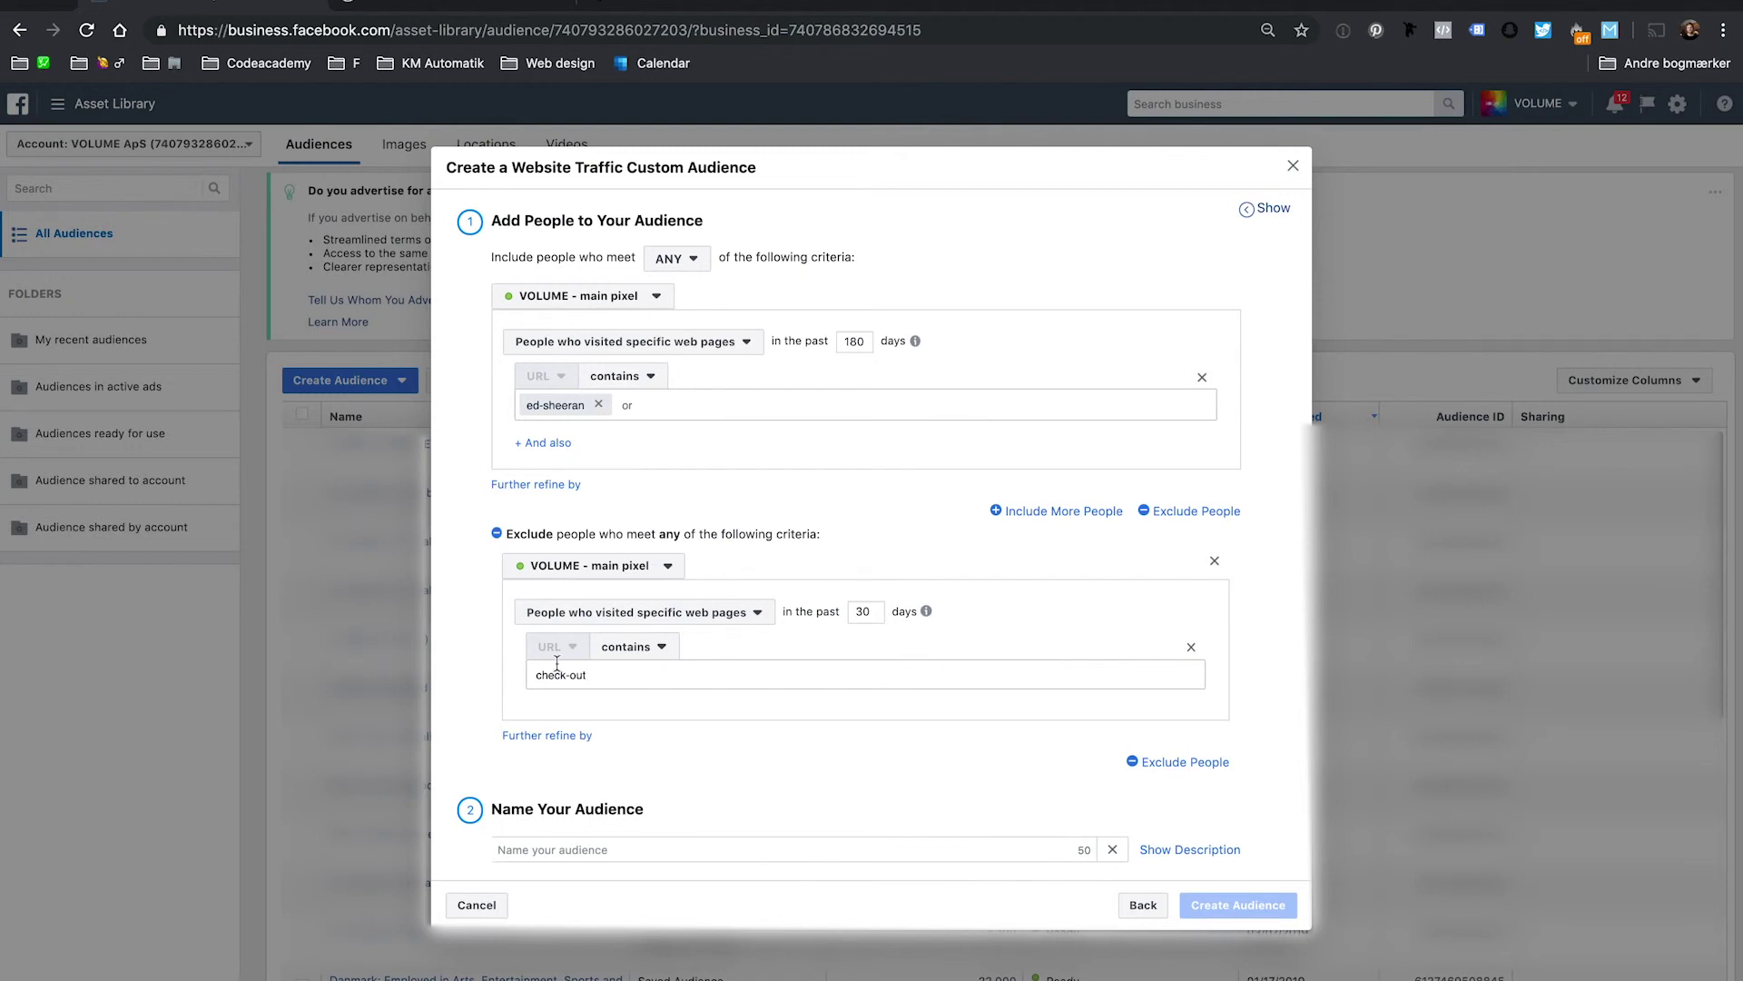
pyautogui.click(1215, 561)
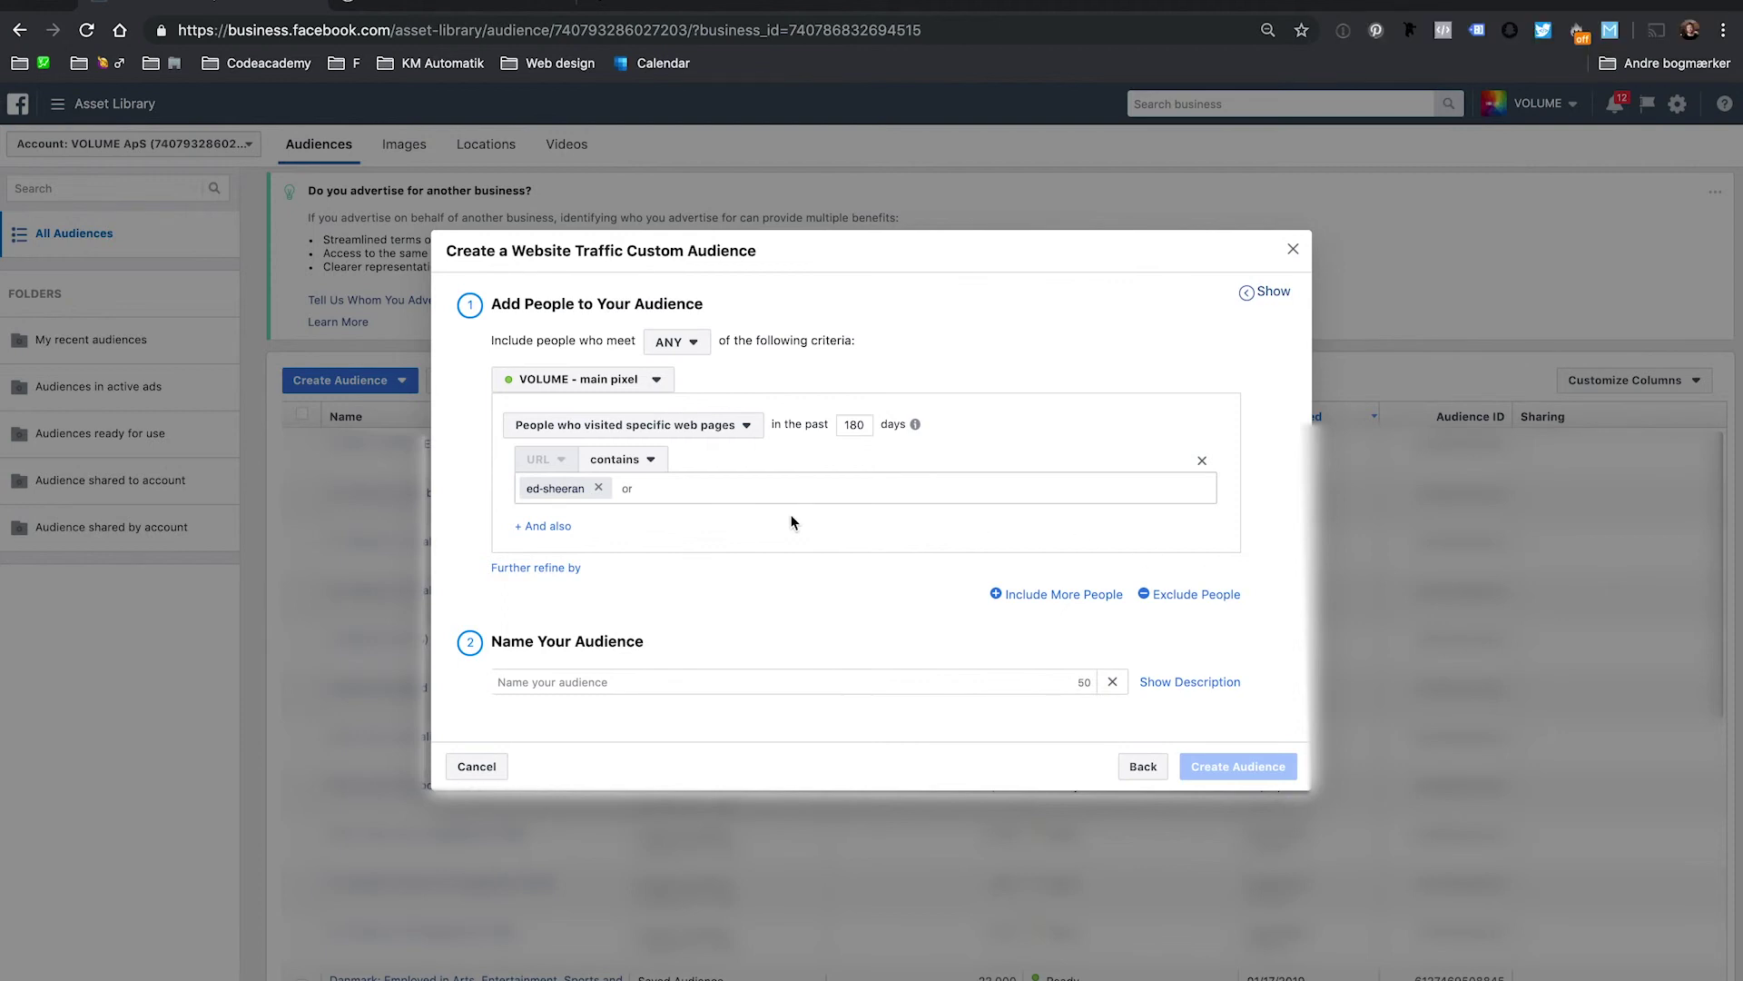
# Swap the ed-sheeran URL keyword for rock.
pyautogui.press('BackSpace')
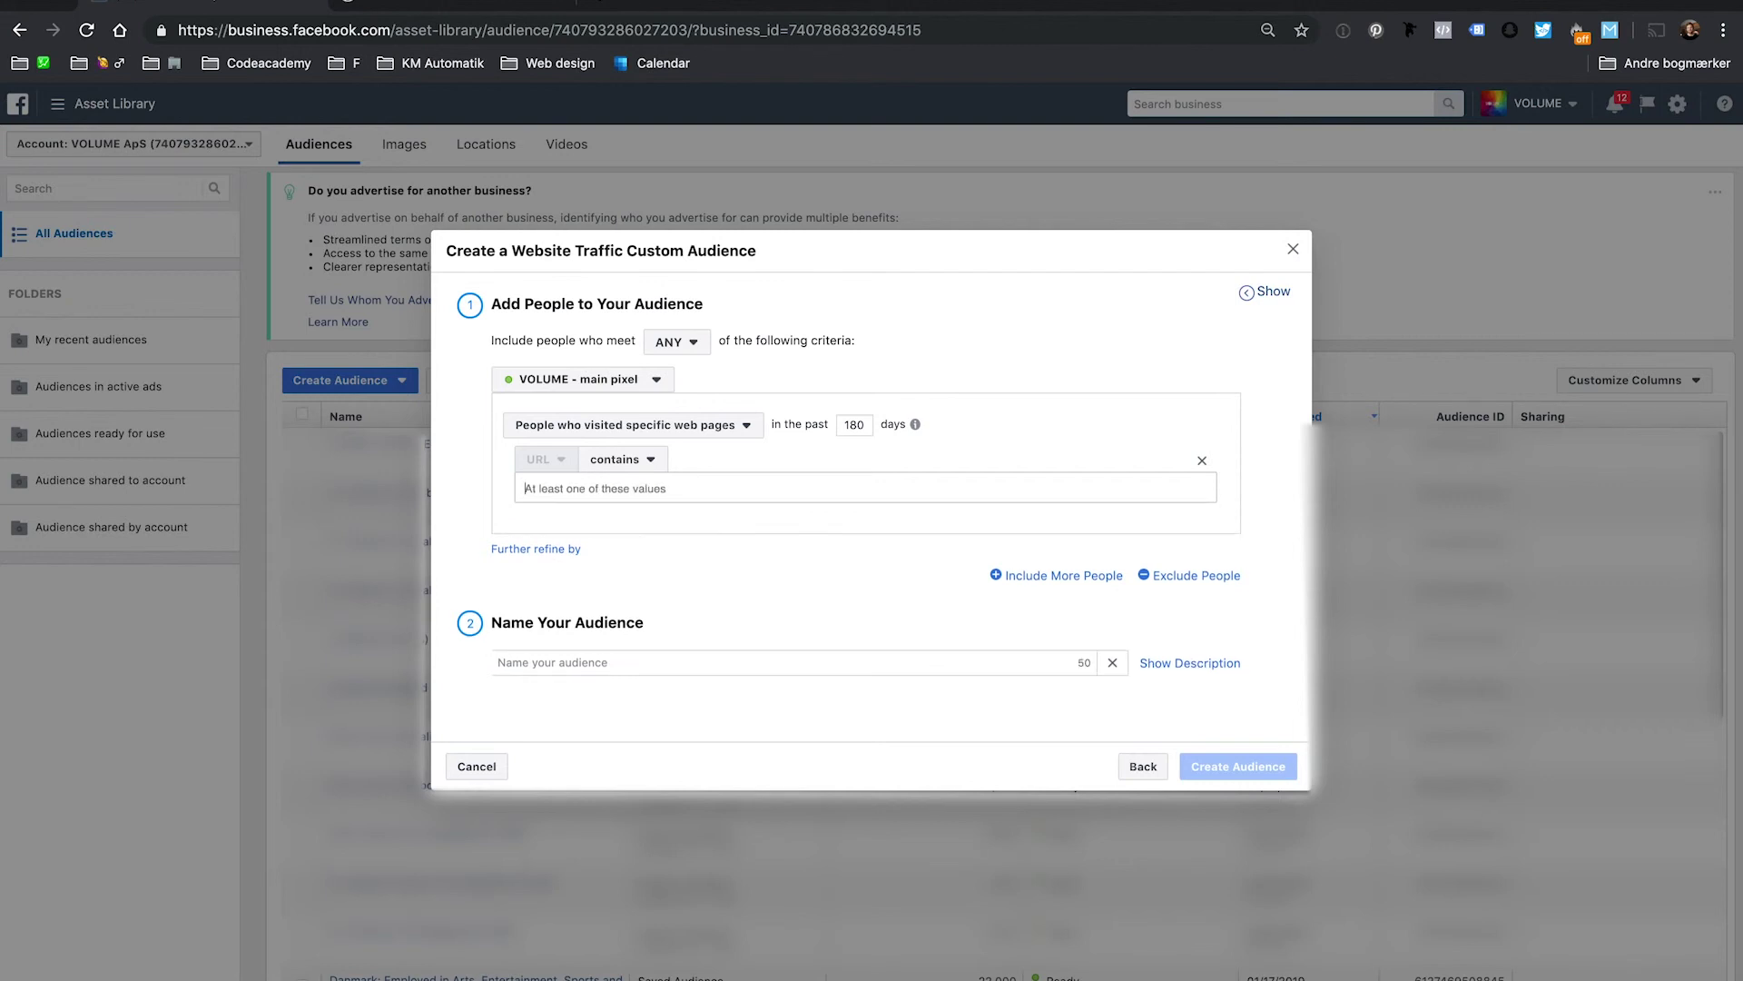
pyautogui.write('ro')
pyautogui.press('BackSpace')
pyautogui.press('BackSpace')
pyautogui.press('BackSpace')
pyautogui.write('rock')
pyautogui.press('Return')
pyautogui.write('br')
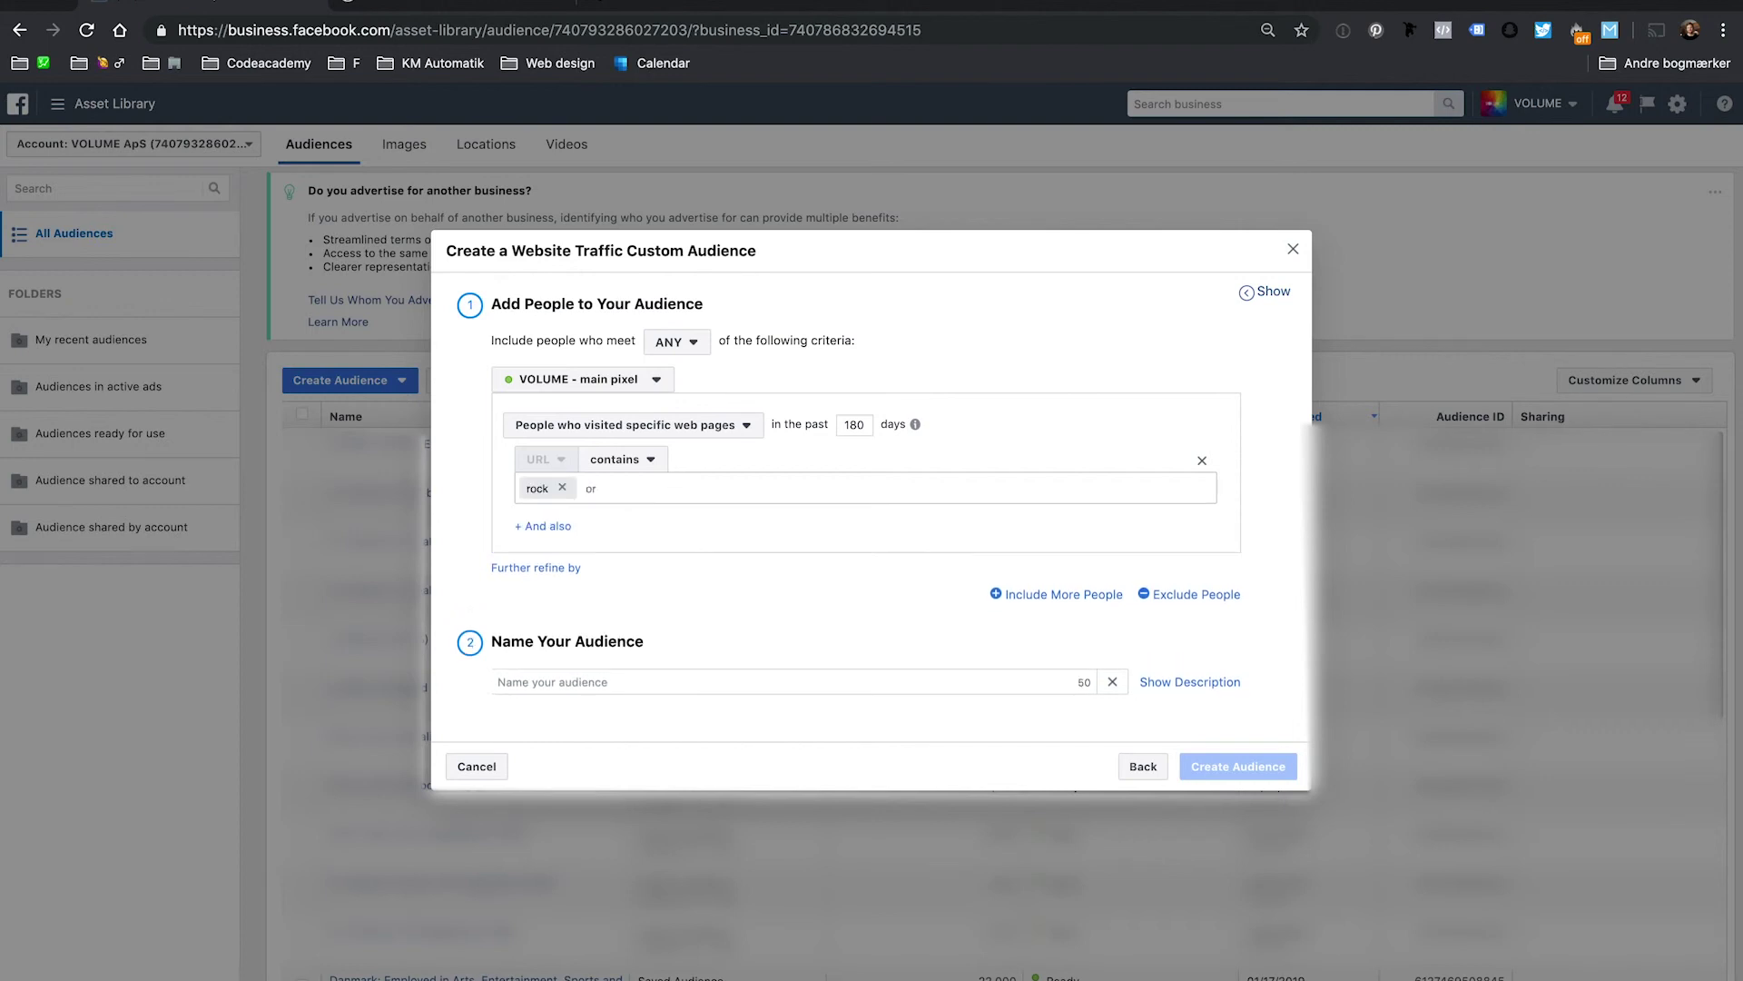